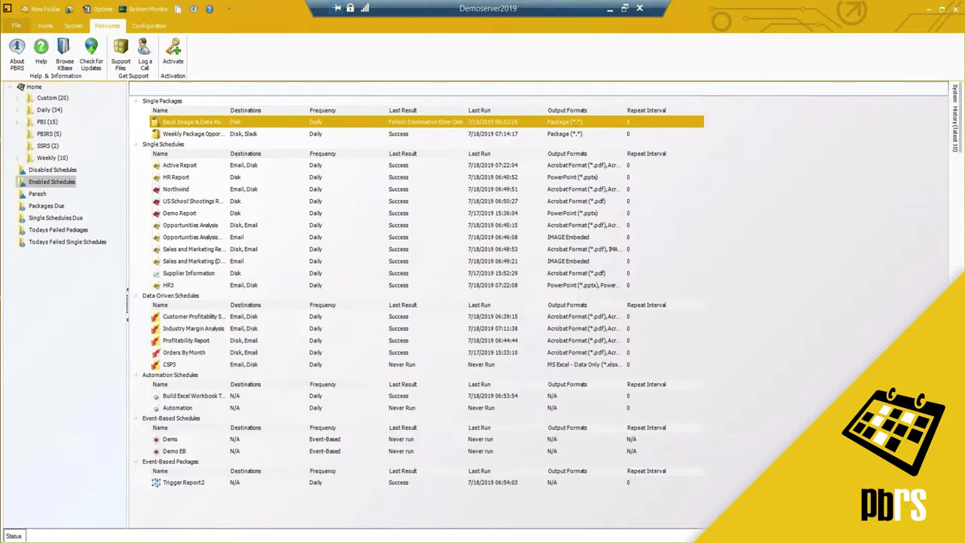
Show the Configuration ribbon with its reports, login database and console options
left_click(142, 29)
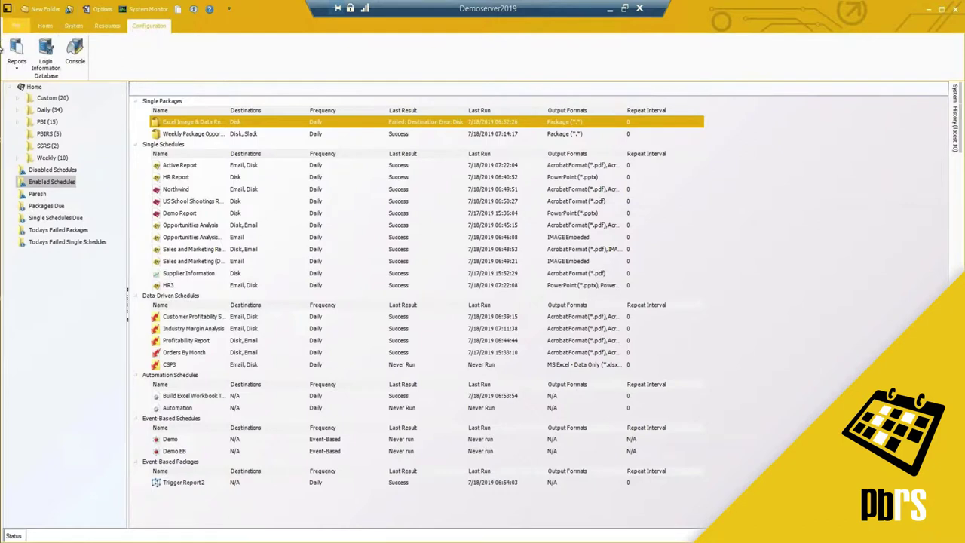
Open Reports > Single Schedule Data and browse its Field Chooser fields, including powerbiaccountid
left_click(14, 70)
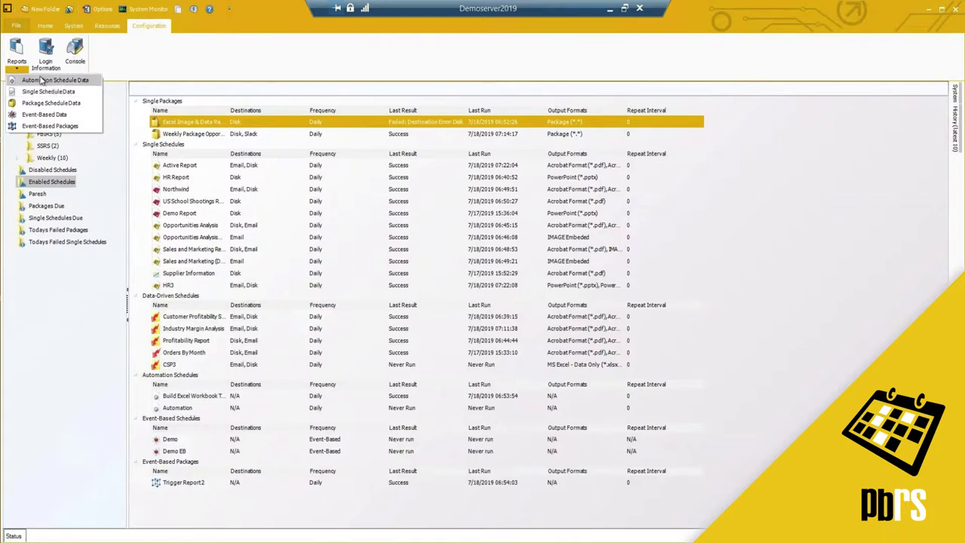
left_click(42, 92)
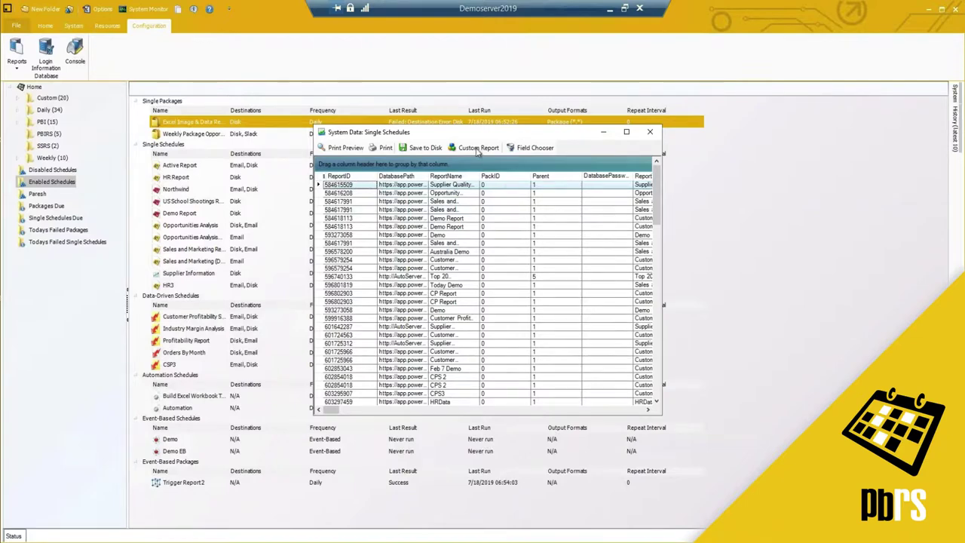
left_click(524, 149)
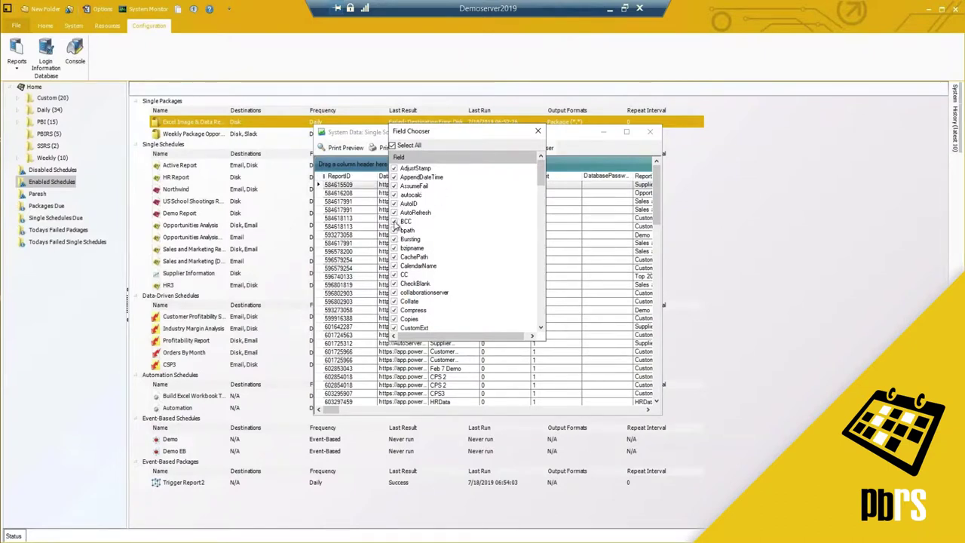
scroll(402, 217, "down", 5)
scroll(402, 217, "down", 5)
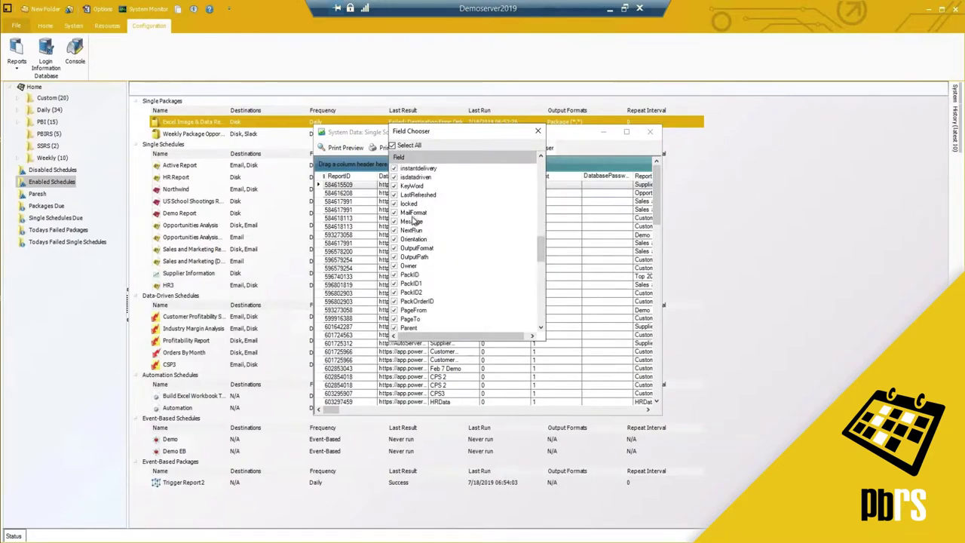
scroll(436, 264, "down", 4)
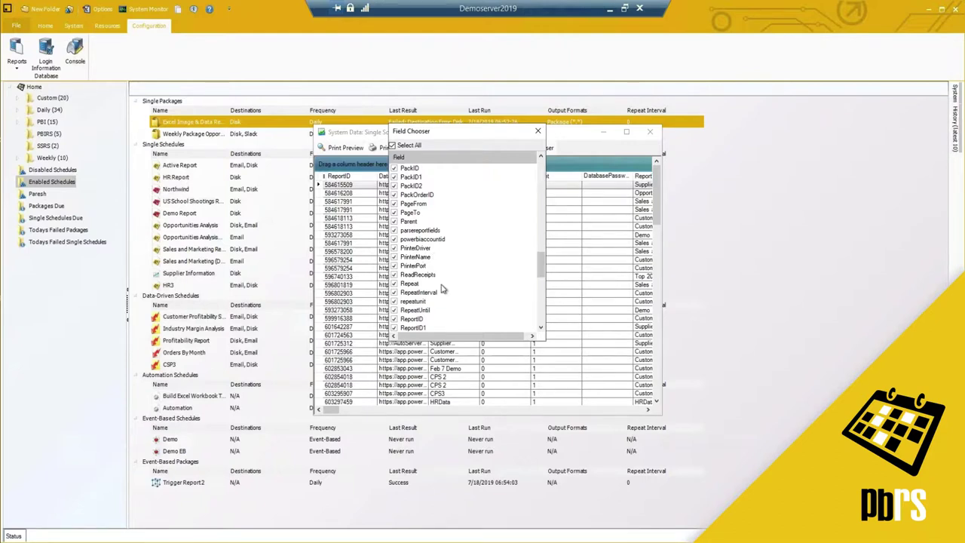
left_click(441, 240)
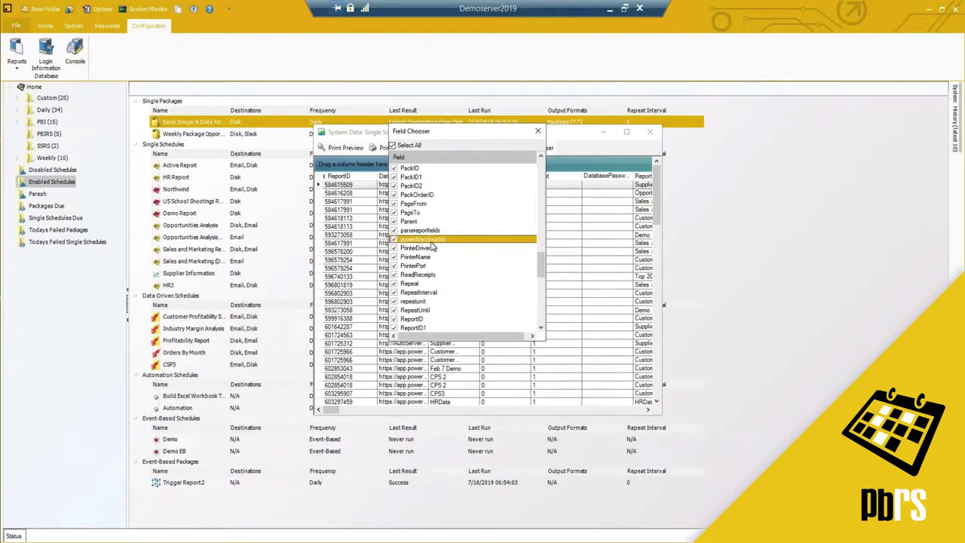
scroll(457, 294, "down", 10)
scroll(448, 282, "down", 3)
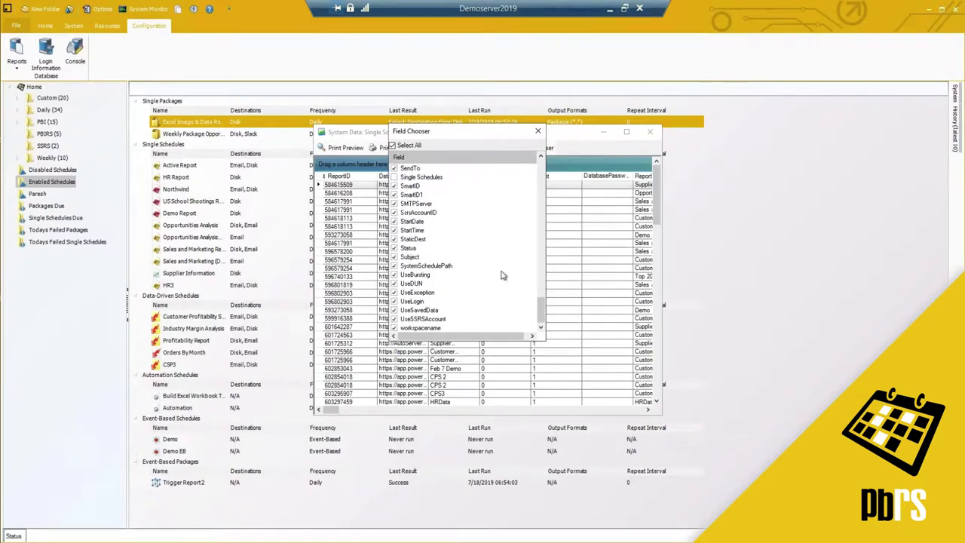
Close Field Chooser, adjust the grid columns and select a destination's SendTo value
left_click(538, 132)
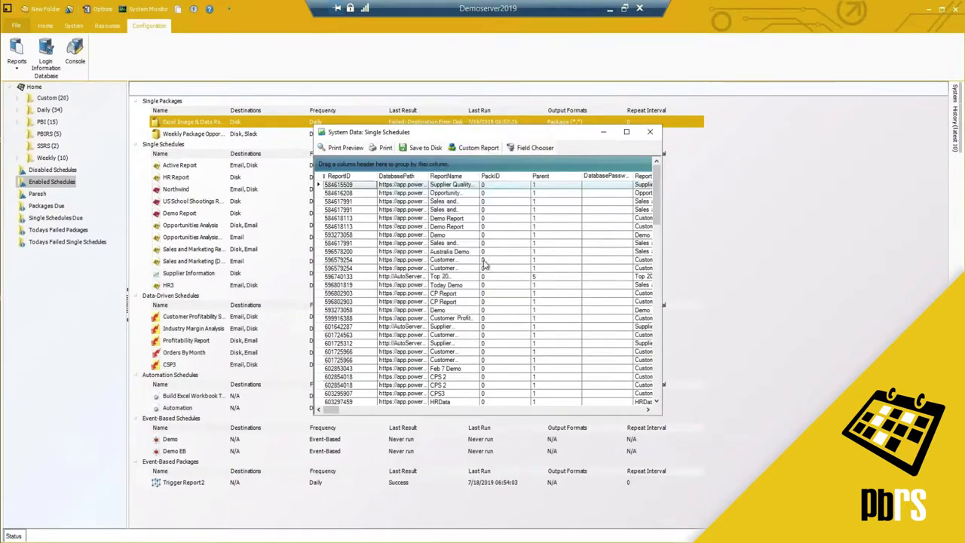
left_click_drag(334, 411, 432, 424)
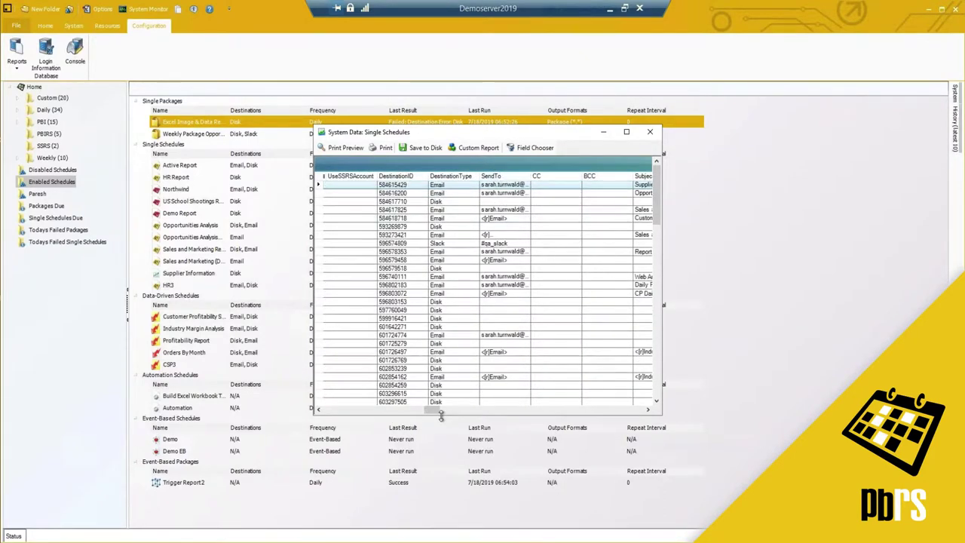
left_click_drag(433, 415, 437, 415)
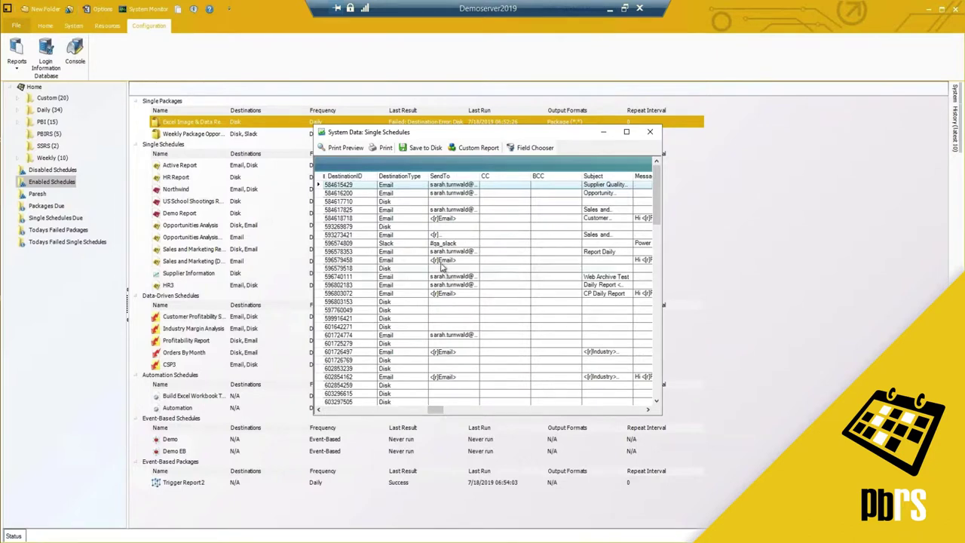
left_click(444, 261)
left_click_drag(434, 413, 533, 413)
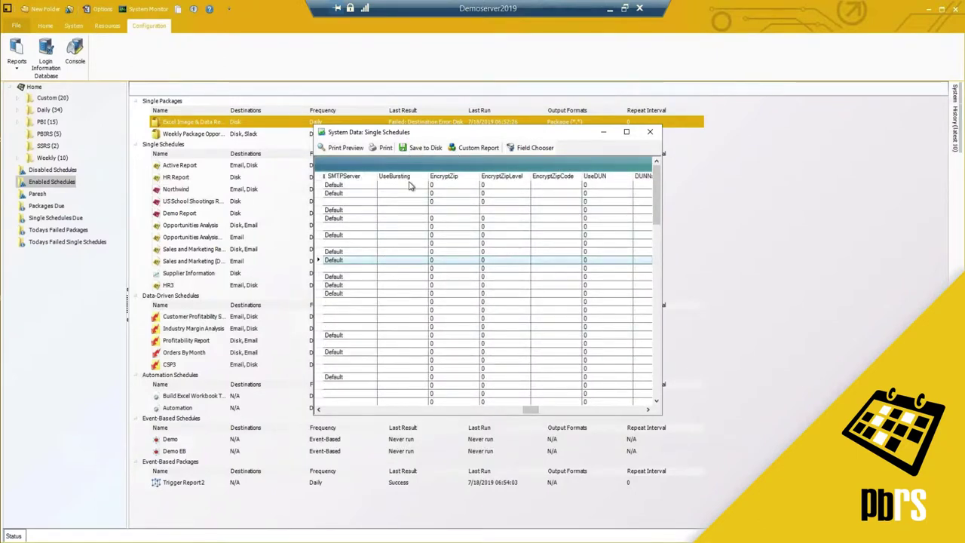
Check the Save to Disk export types, keep XML File, cancel, and close the data window
left_click(427, 148)
left_click(454, 352)
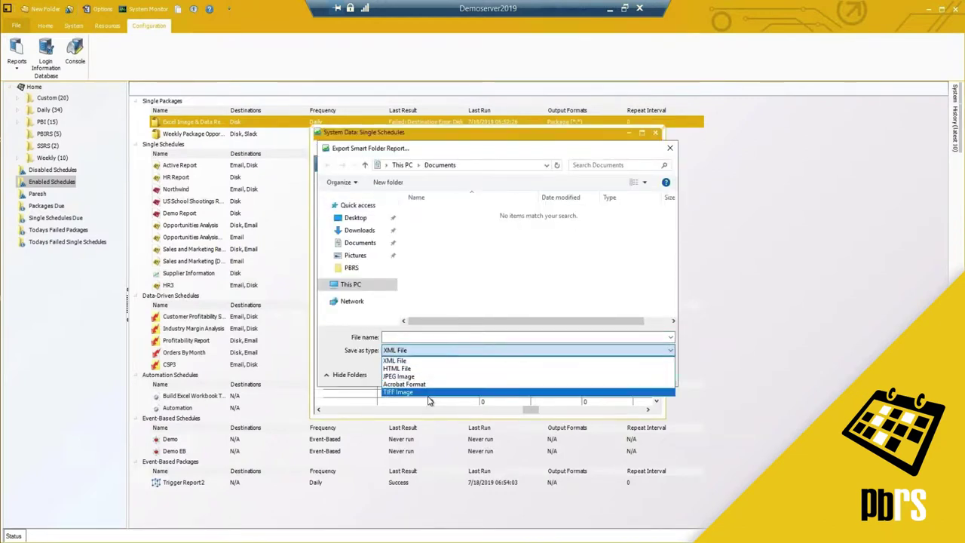
left_click(431, 154)
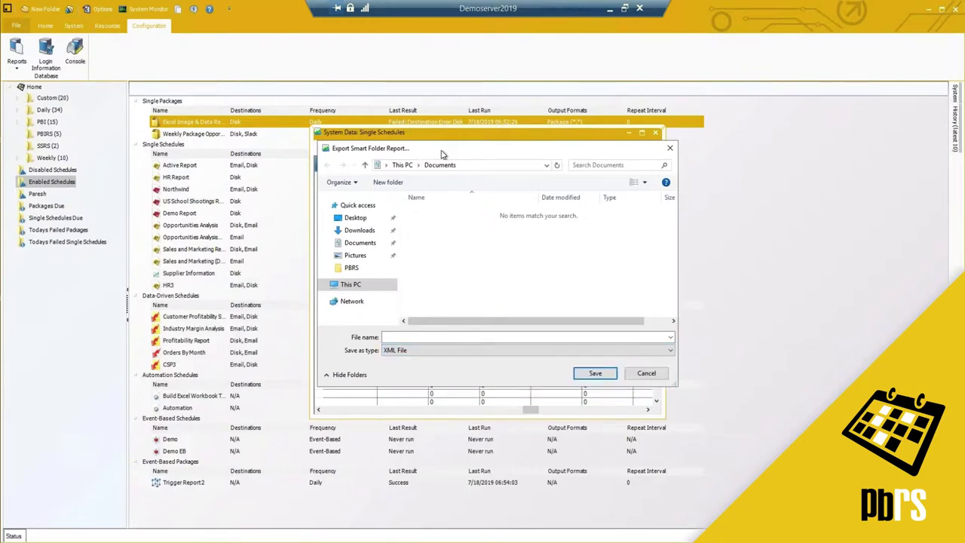
left_click(670, 148)
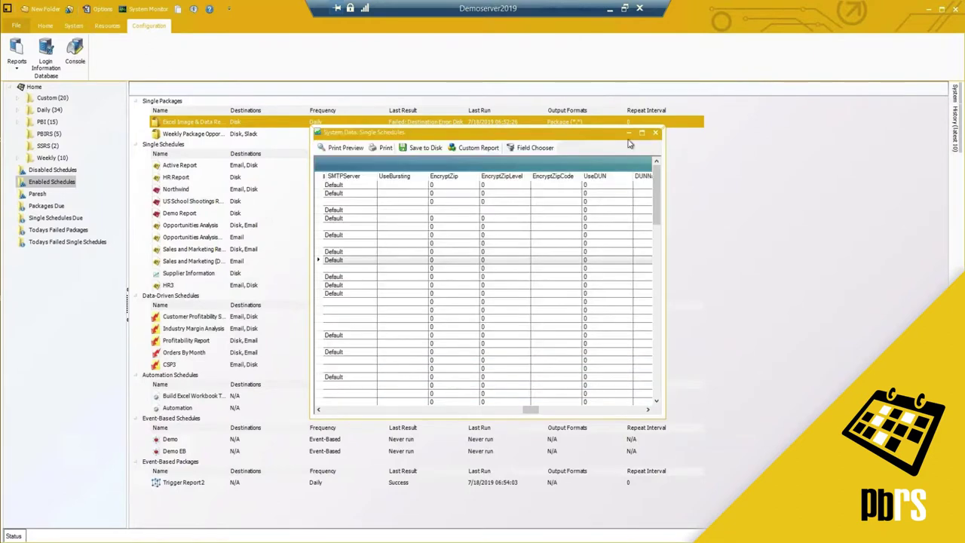
left_click(655, 133)
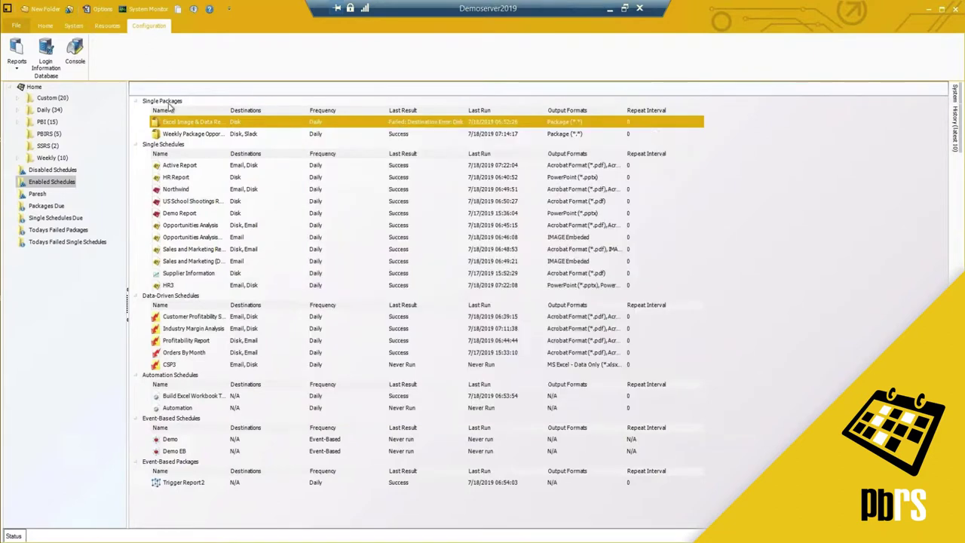
left_click(46, 73)
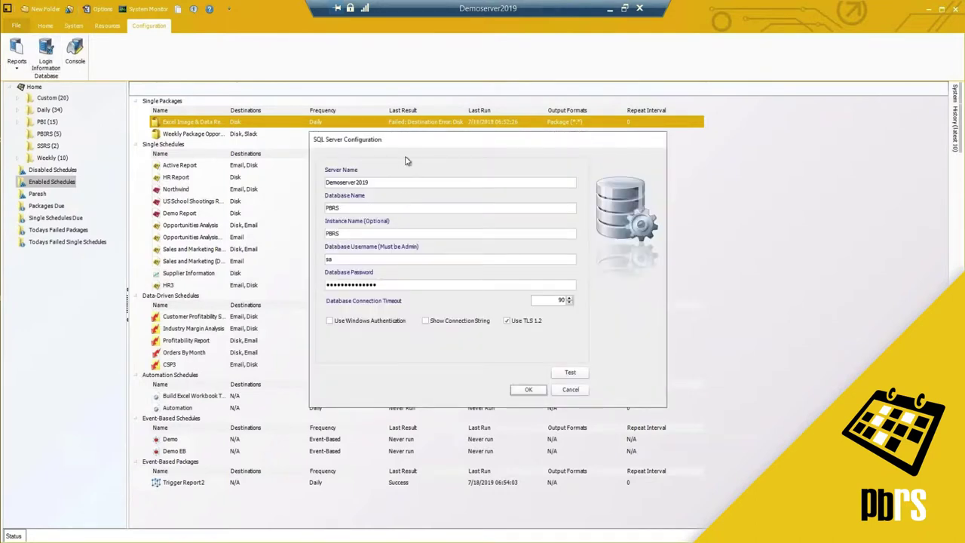
left_click_drag(413, 141, 409, 145)
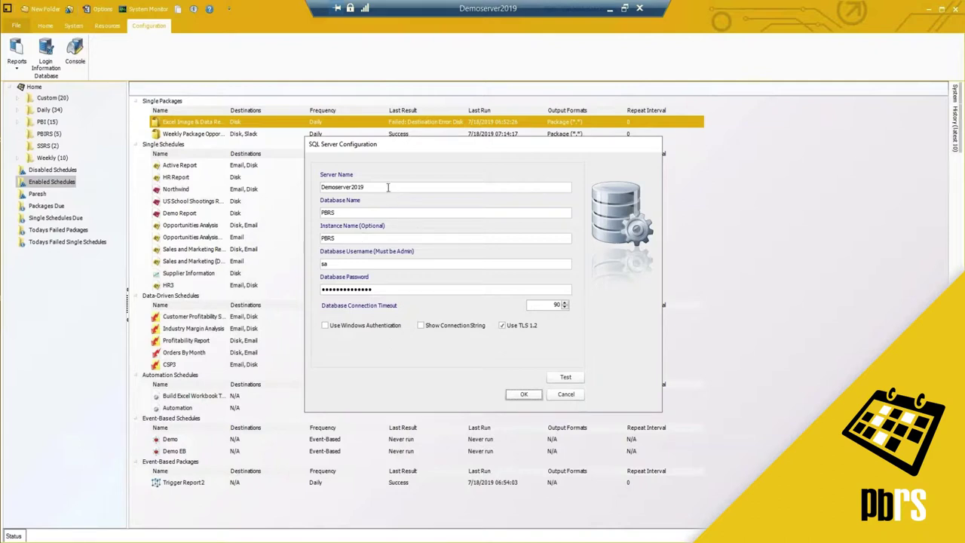
left_click_drag(385, 186, 304, 184)
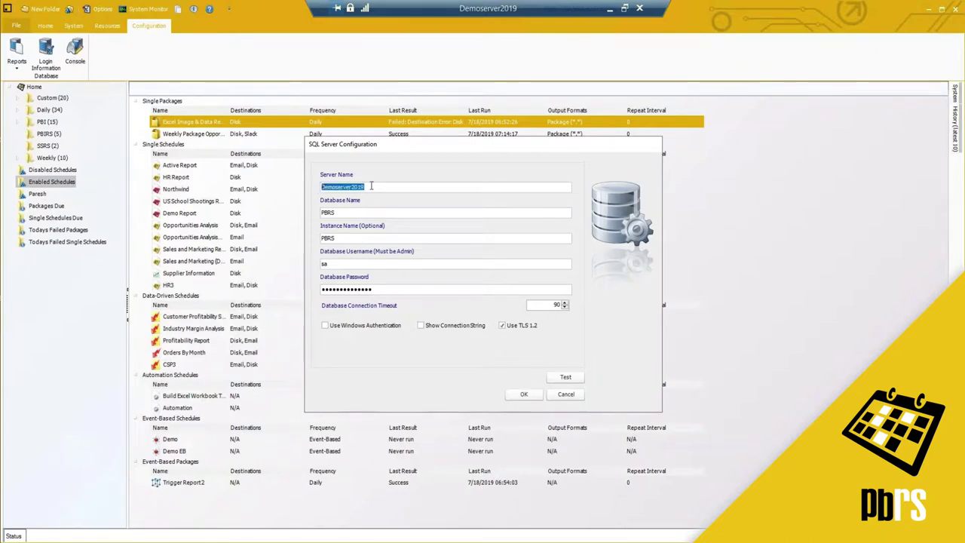
left_click_drag(372, 185, 310, 183)
double_click(352, 211)
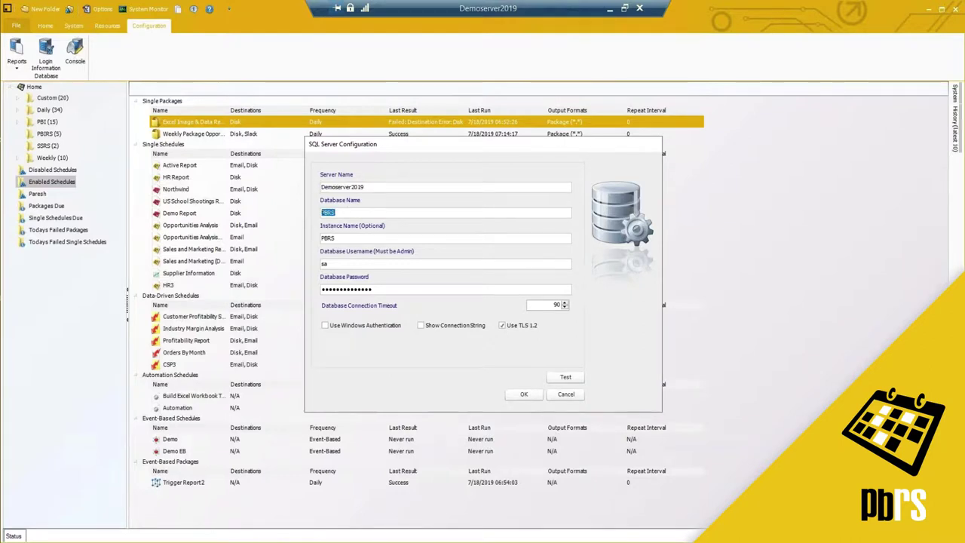
left_click_drag(340, 263, 299, 267)
left_click(566, 395)
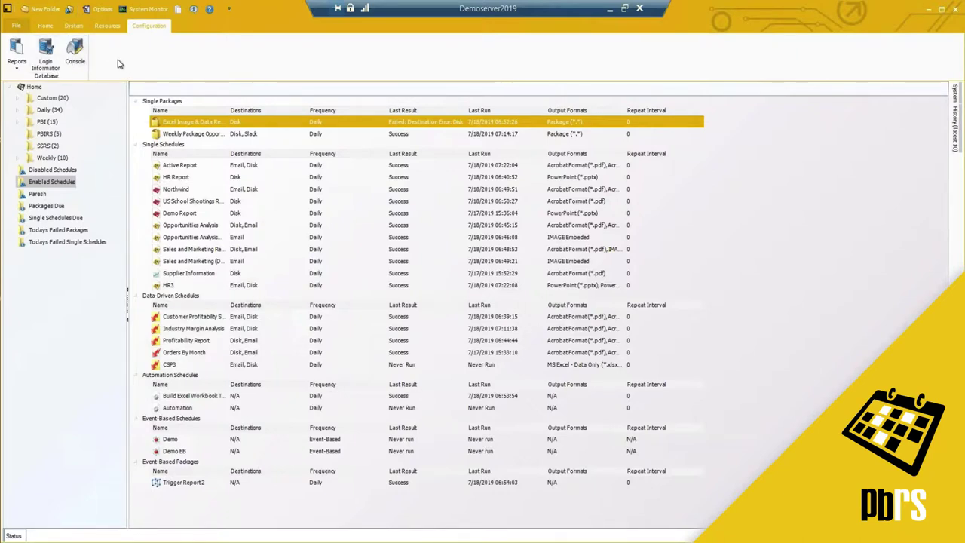
Open the System Console by authenticating with the administrator user ID and password
left_click(75, 55)
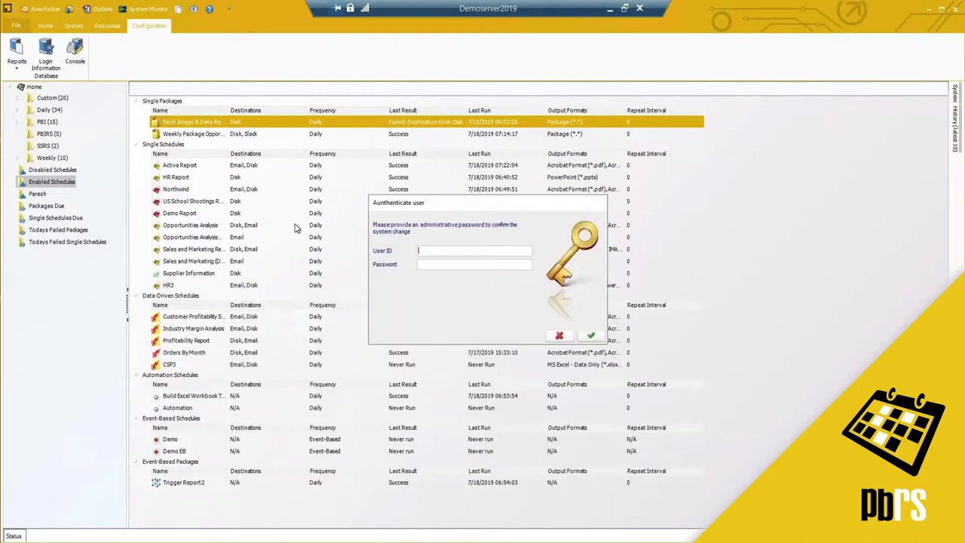
type("PB••")
key("Return")
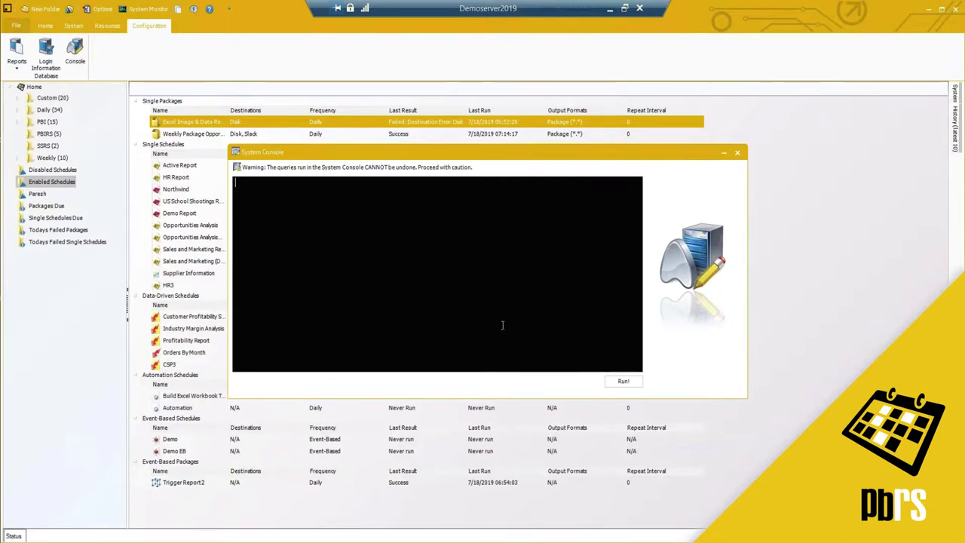
Close the System Console and start a new single SSRS report schedule from Home
left_click(737, 152)
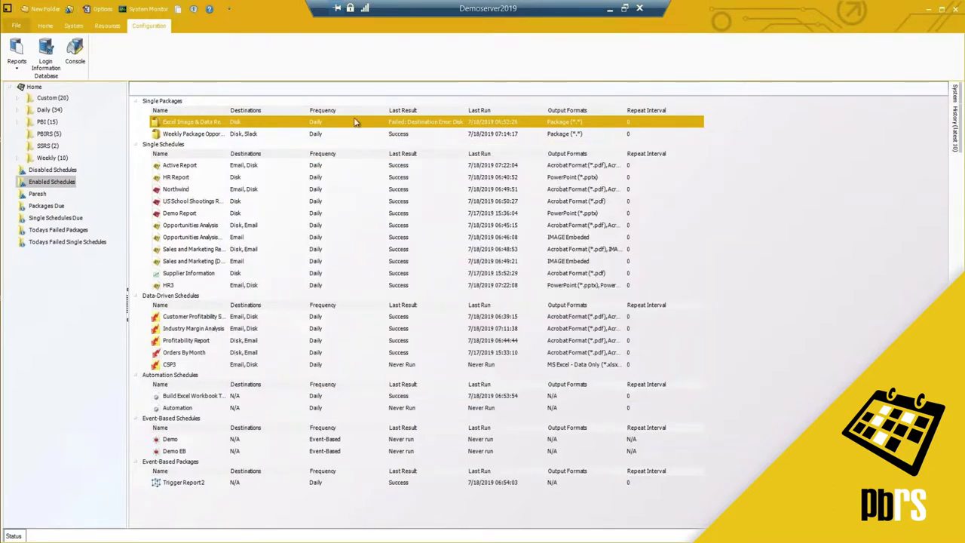
left_click(43, 28)
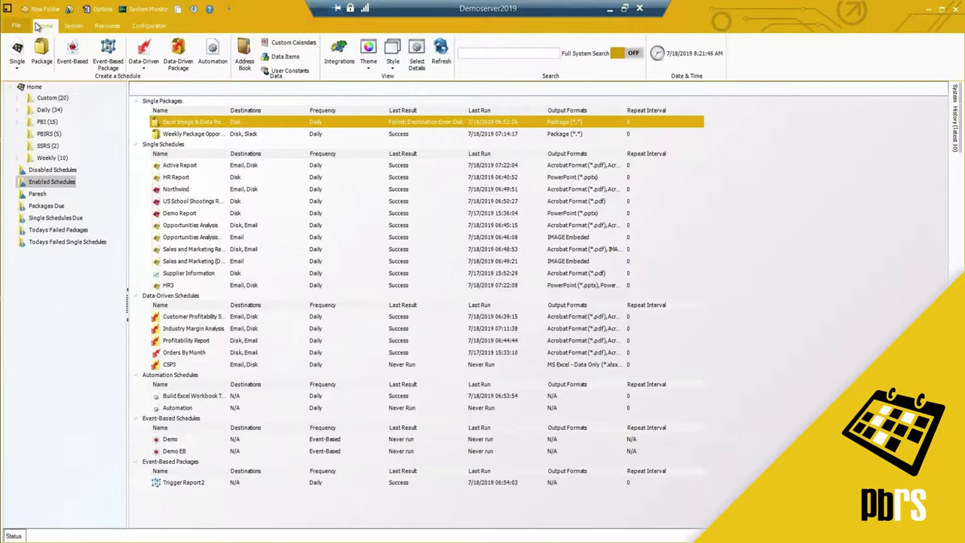
left_click(18, 68)
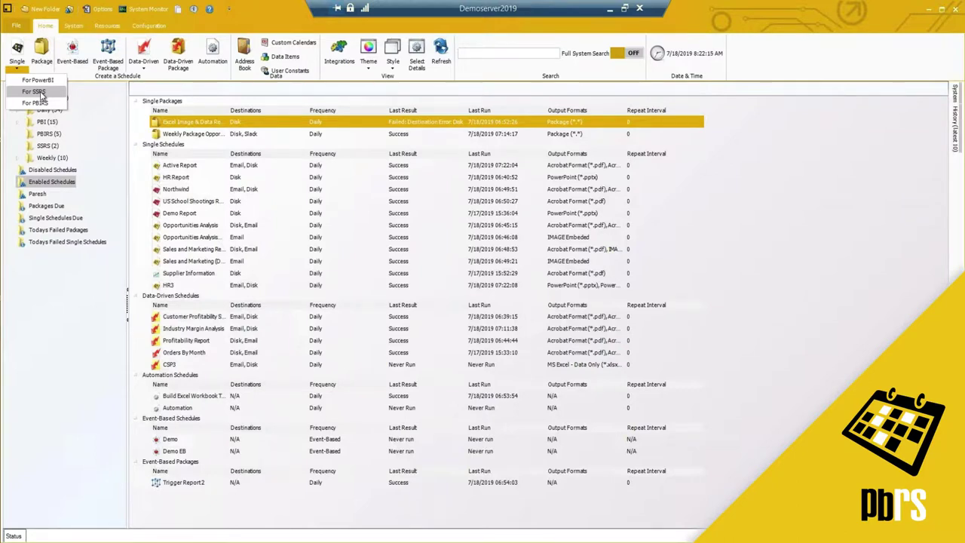
left_click(17, 69)
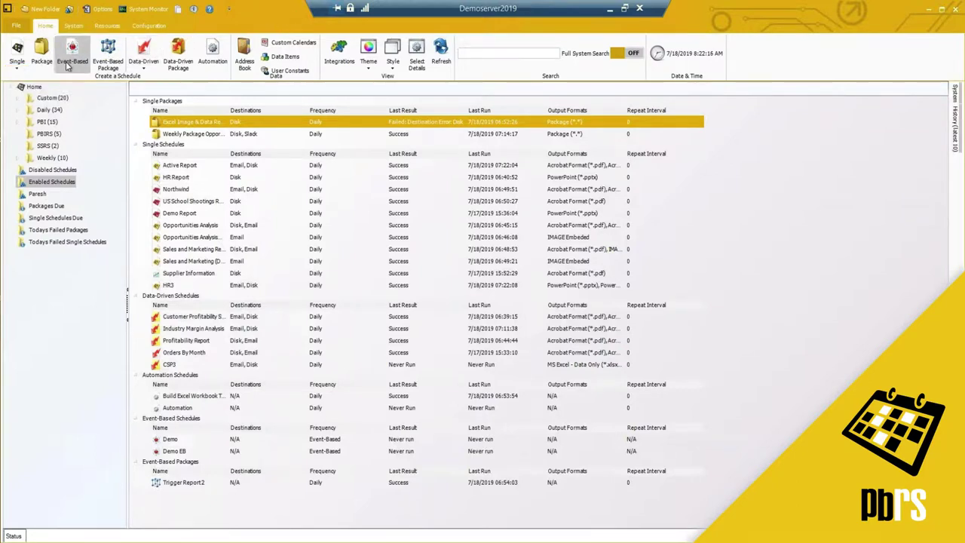
left_click(21, 70)
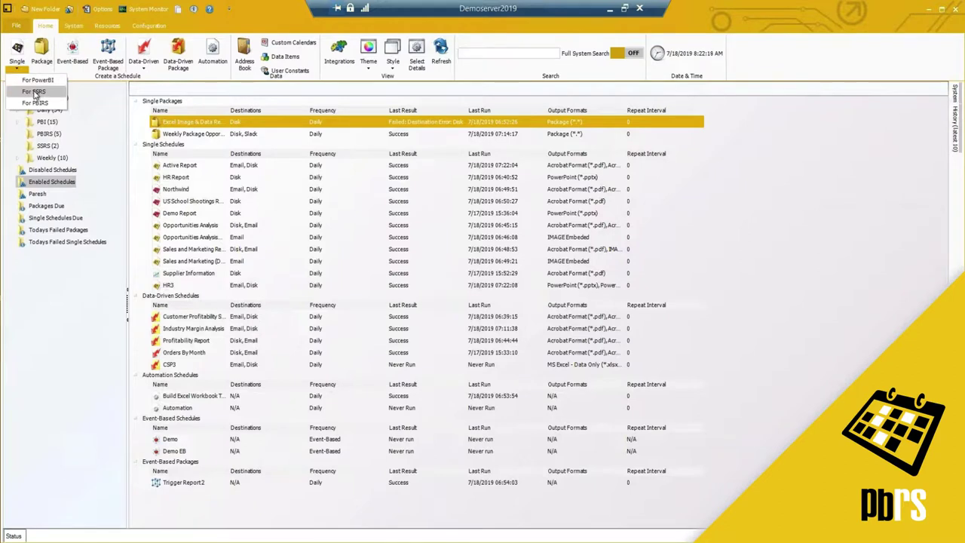
left_click(35, 92)
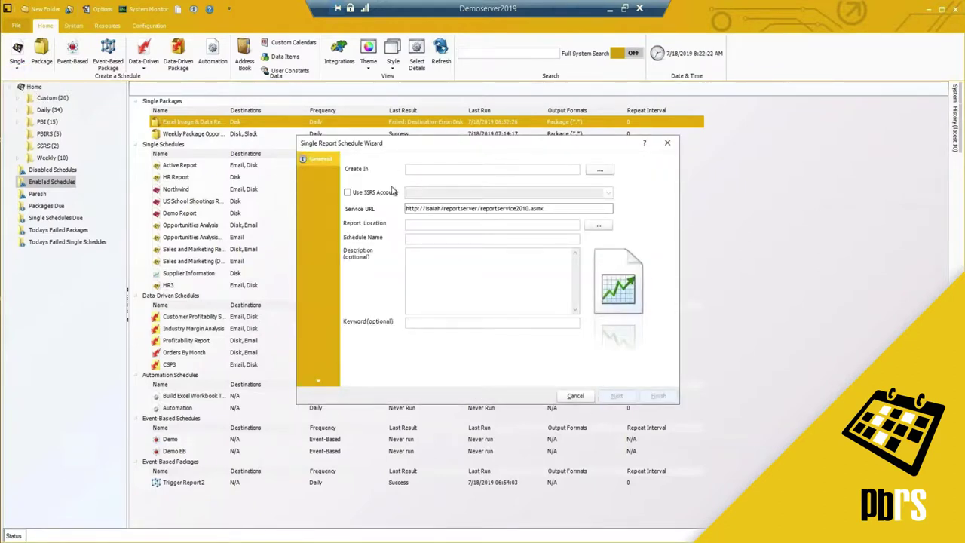
Set Create In to the SSRS folder and use the saved SSRS Samples account
left_click(480, 169)
left_click(602, 174)
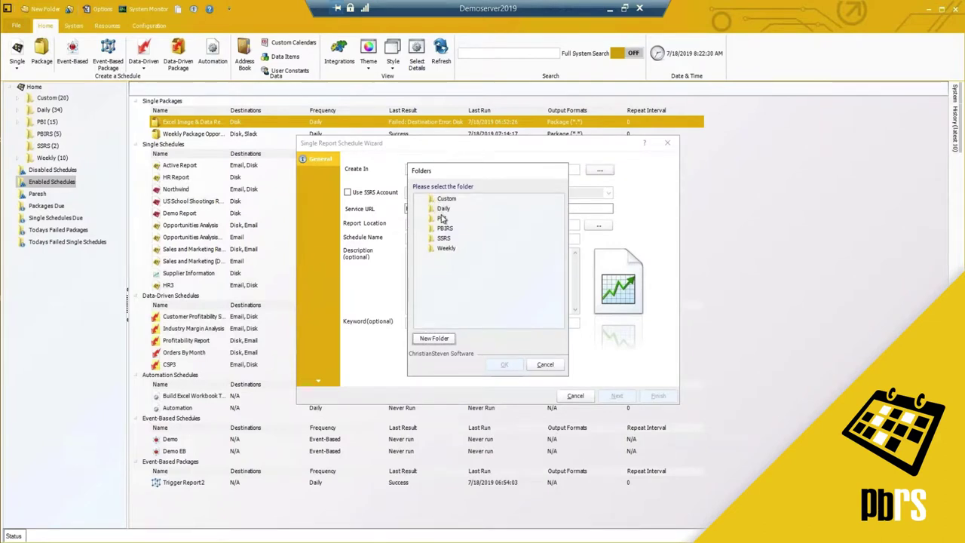
left_click(442, 239)
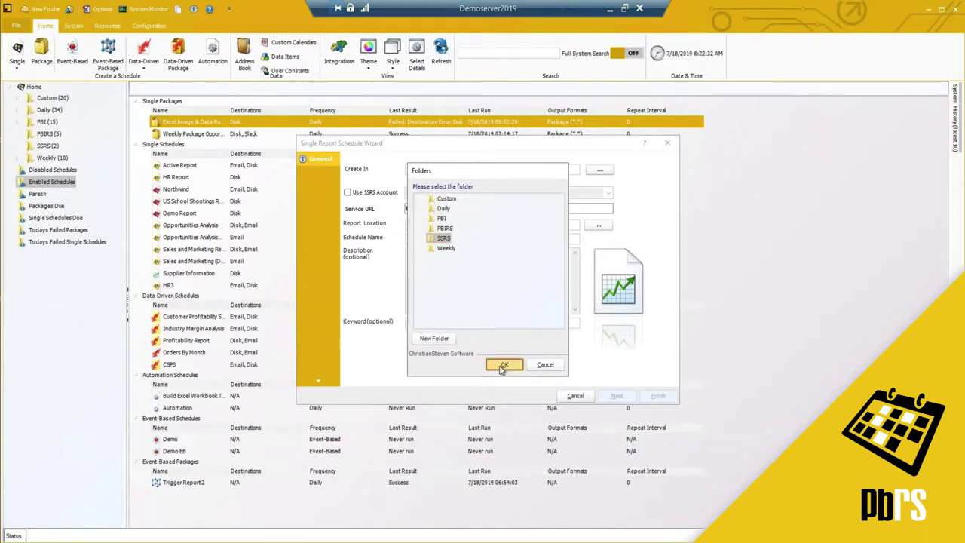
left_click(504, 364)
left_click(347, 192)
left_click(608, 192)
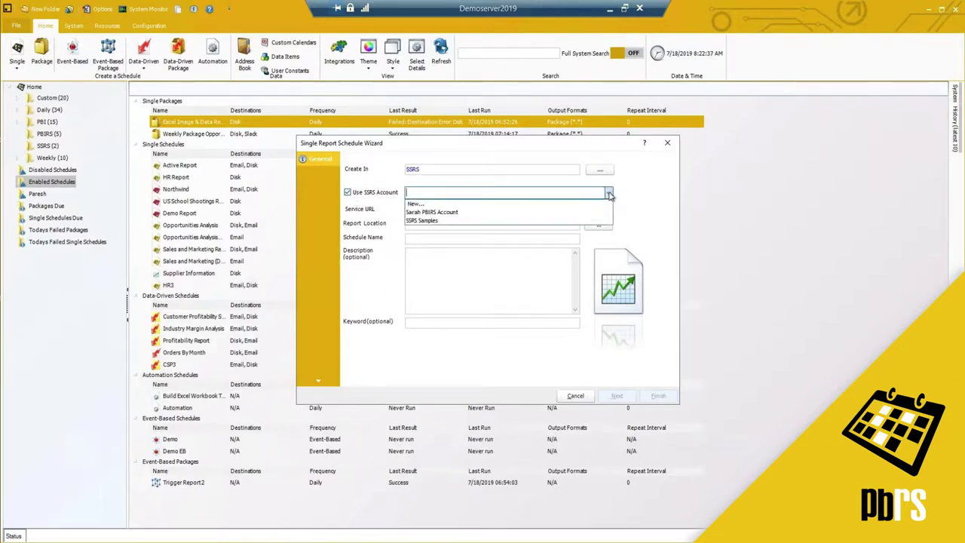
left_click(429, 221)
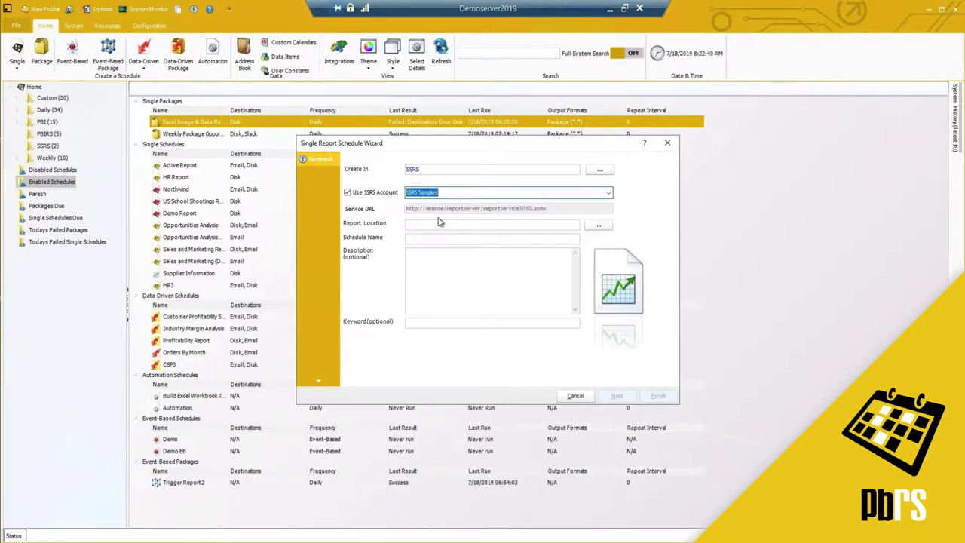
left_click(450, 193)
Choose the Working Samples/Orders By Month report and name the schedule OBYM
left_click(598, 225)
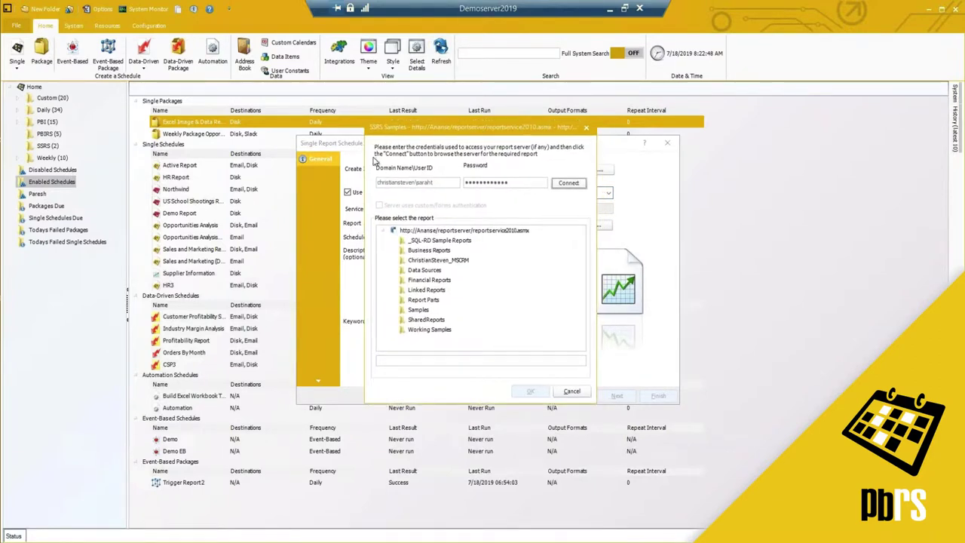
double_click(414, 332)
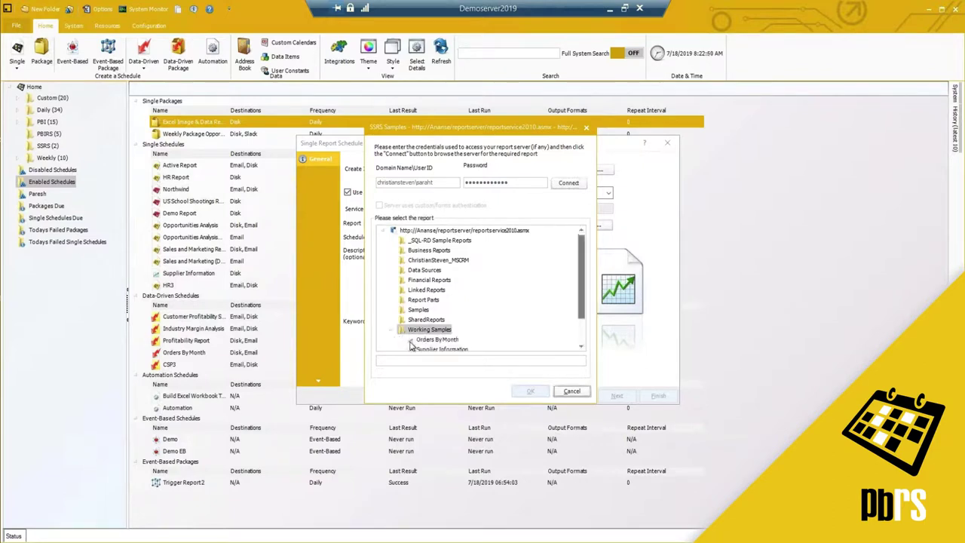
left_click(436, 340)
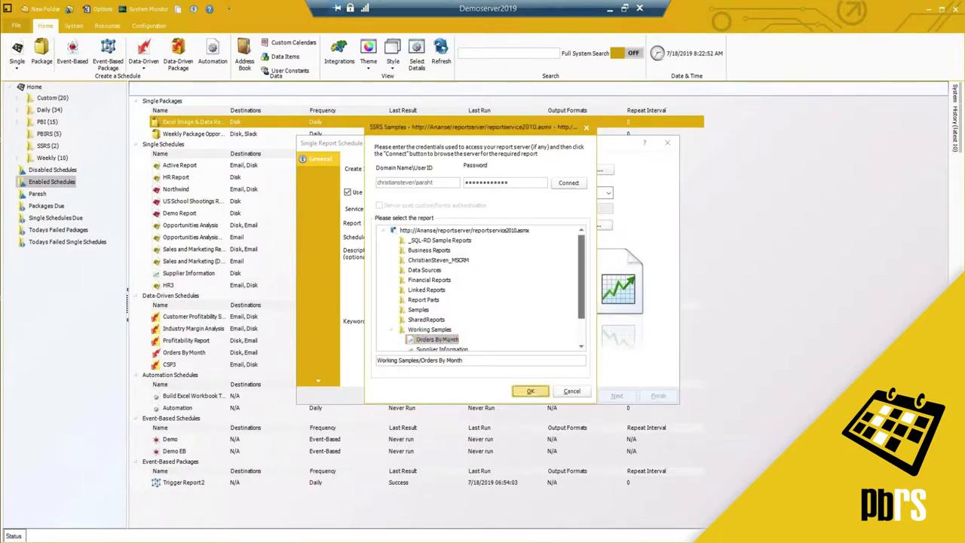
left_click(530, 391)
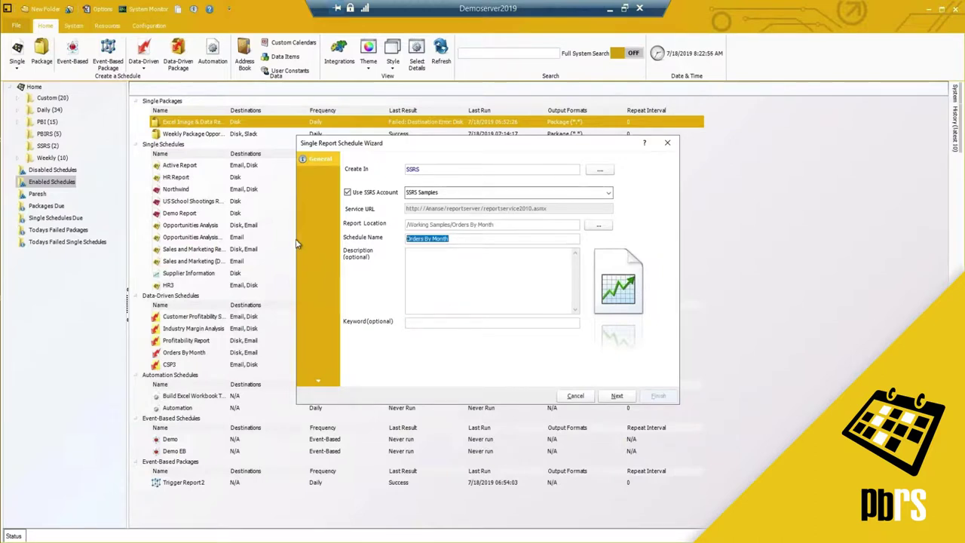
type("OBYM")
left_click(616, 396)
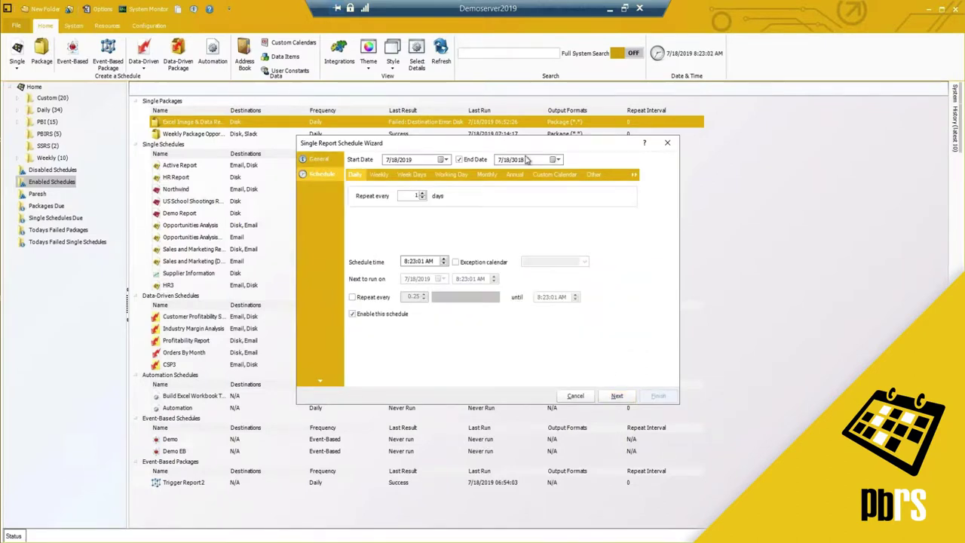
Keep the daily schedule and leave the Northwind datasource login unchanged
left_click(617, 395)
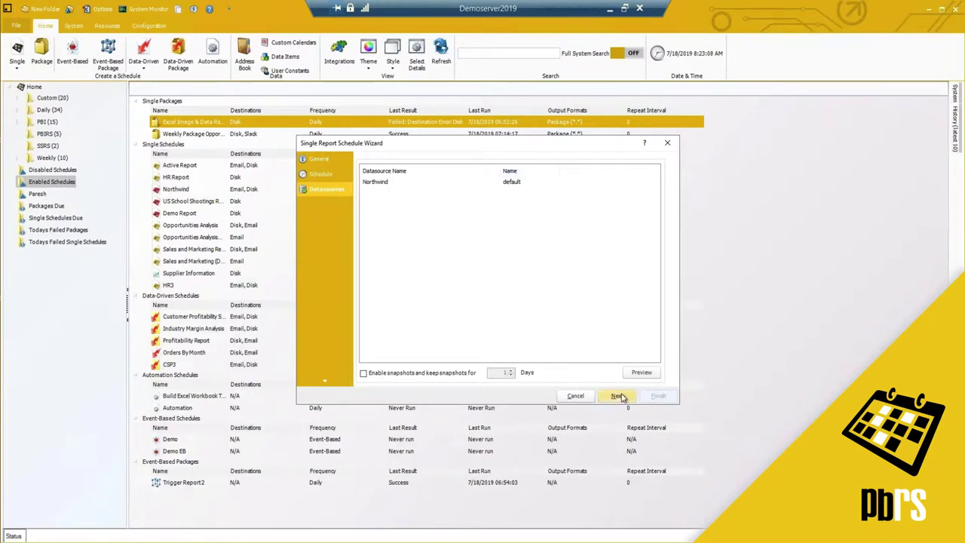
left_click(392, 183)
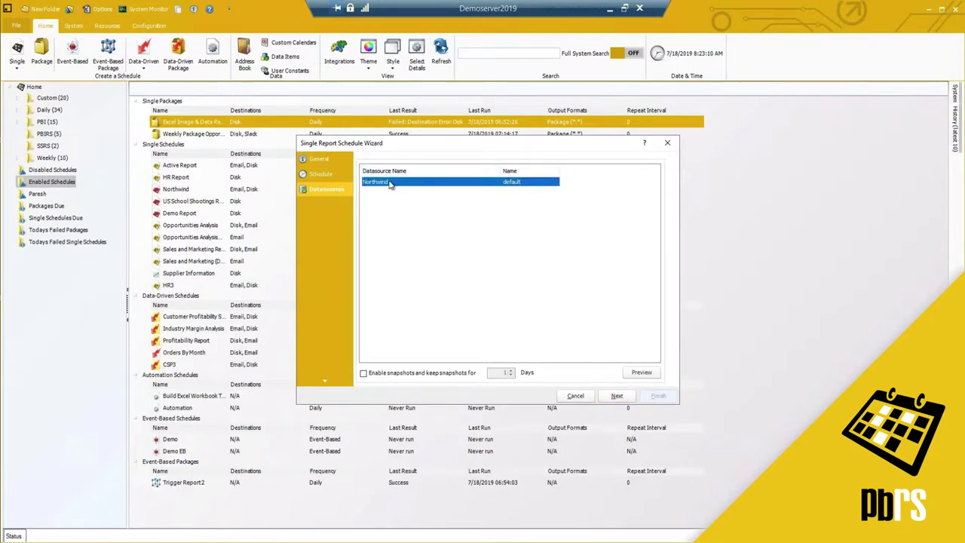
double_click(391, 185)
left_click(456, 287)
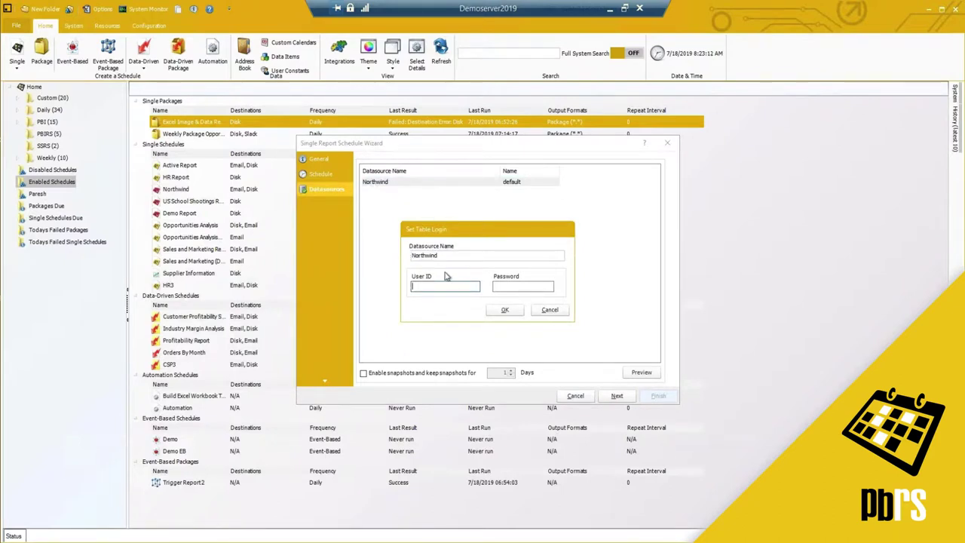
left_click(544, 310)
left_click(617, 396)
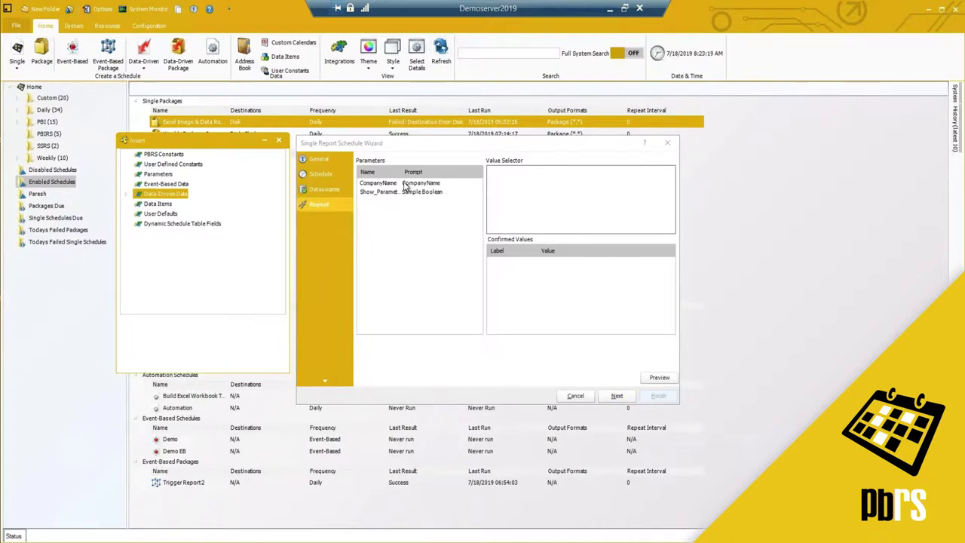
Set CompanyName to Alfreds Futterkiste and Show_Parameters to True, then continue to Destinations
left_click(406, 185)
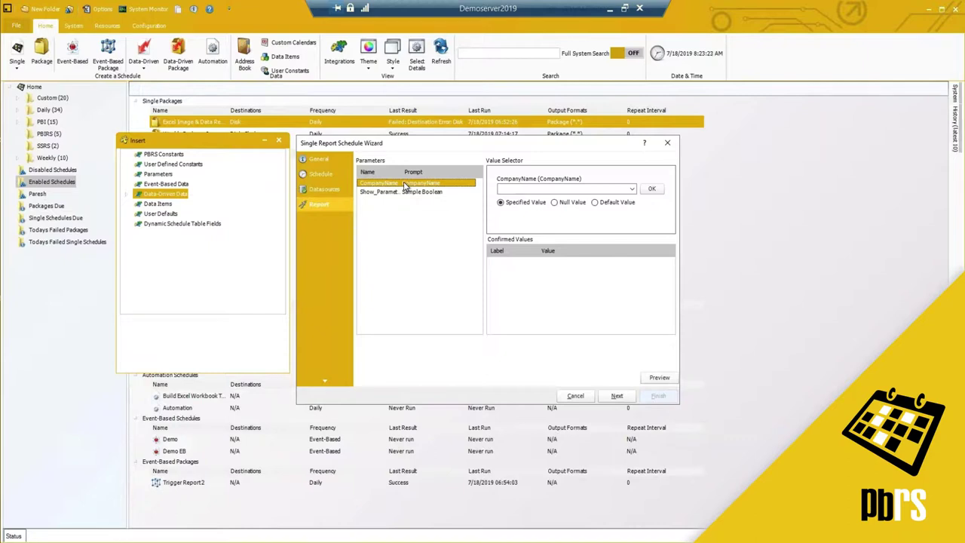
left_click(632, 188)
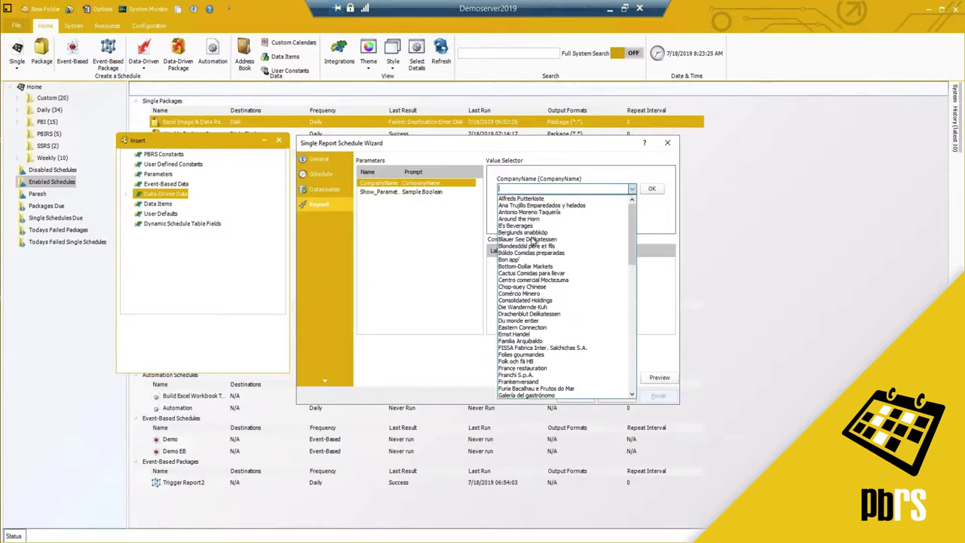
scroll(576, 257, "down", 5)
scroll(576, 256, "up", 5)
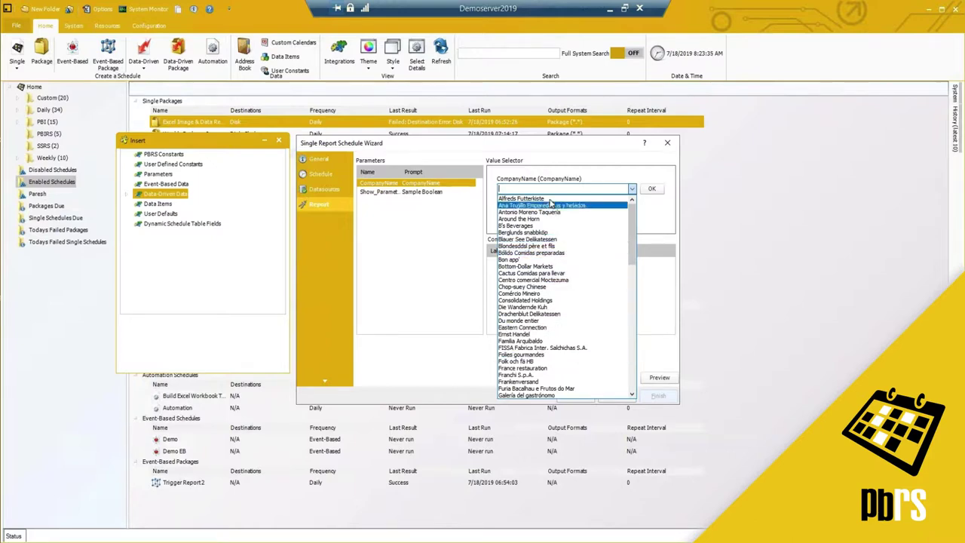
left_click(558, 199)
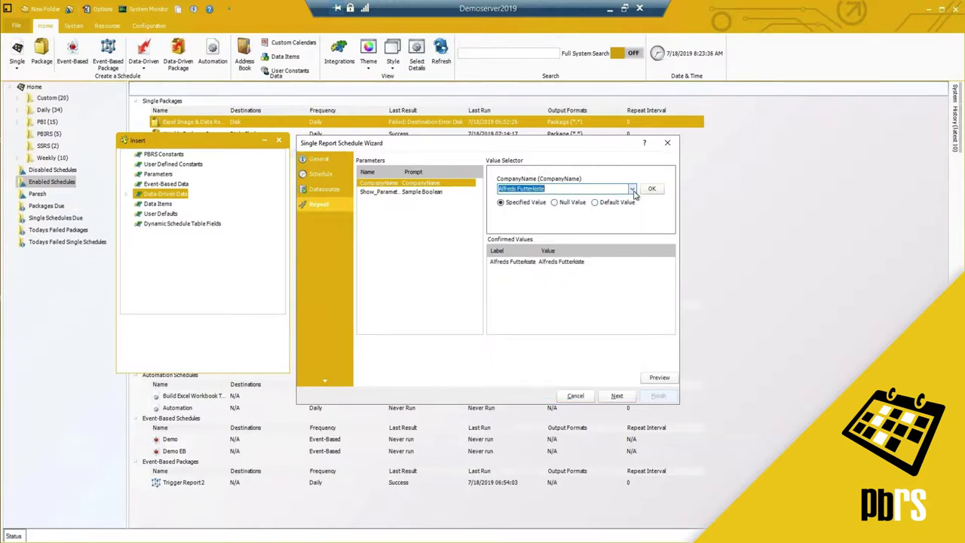
left_click(399, 193)
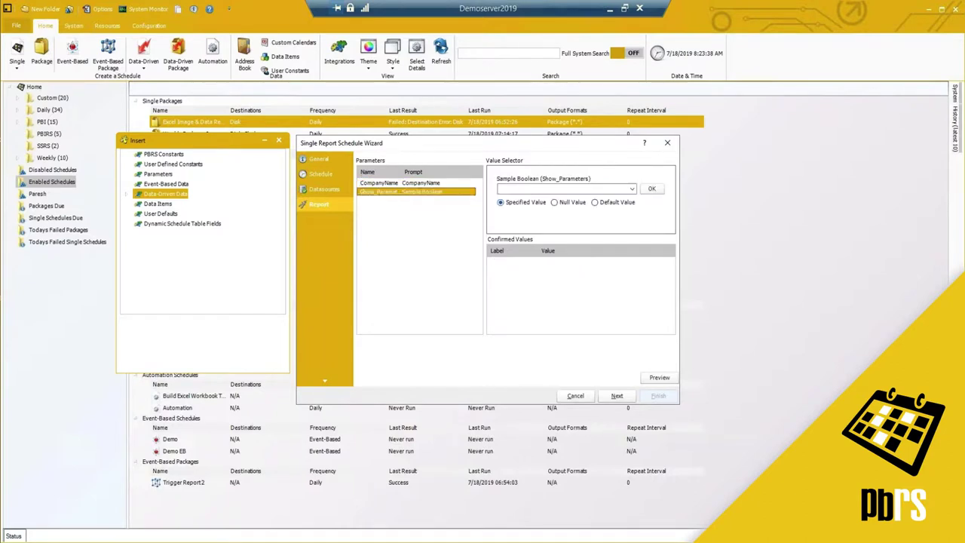
left_click(566, 189)
left_click(581, 199)
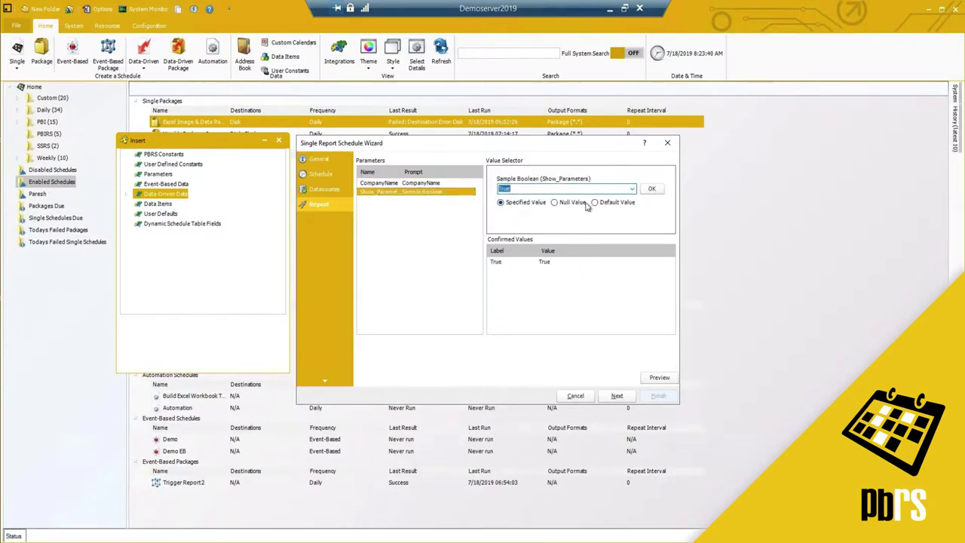
left_click(617, 395)
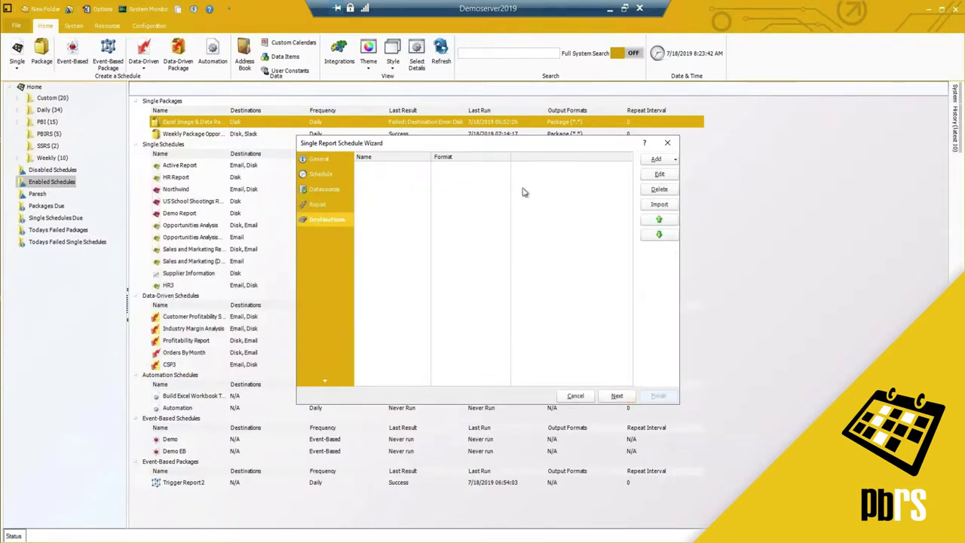
Import the existing FTP destination into the schedule and open its settings for editing
left_click(676, 159)
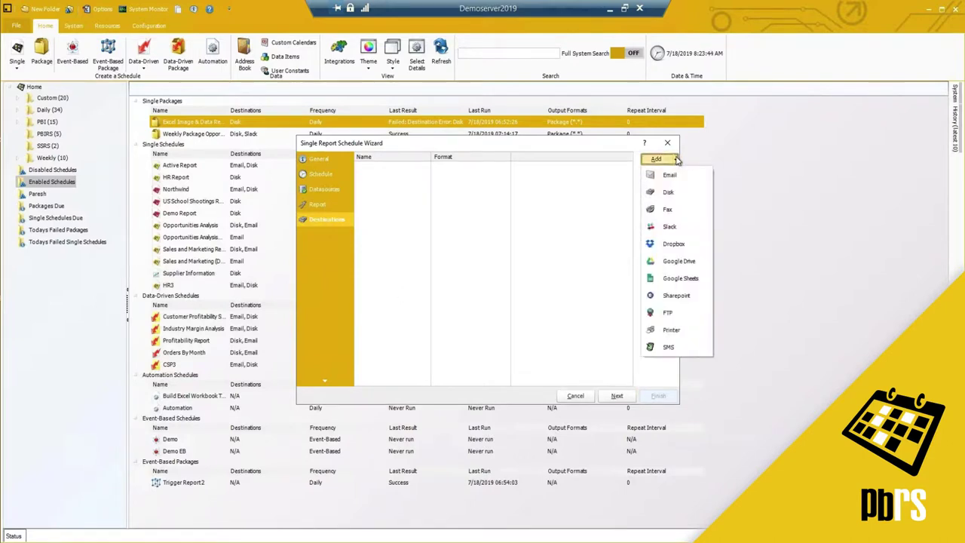
left_click(556, 241)
left_click(665, 212)
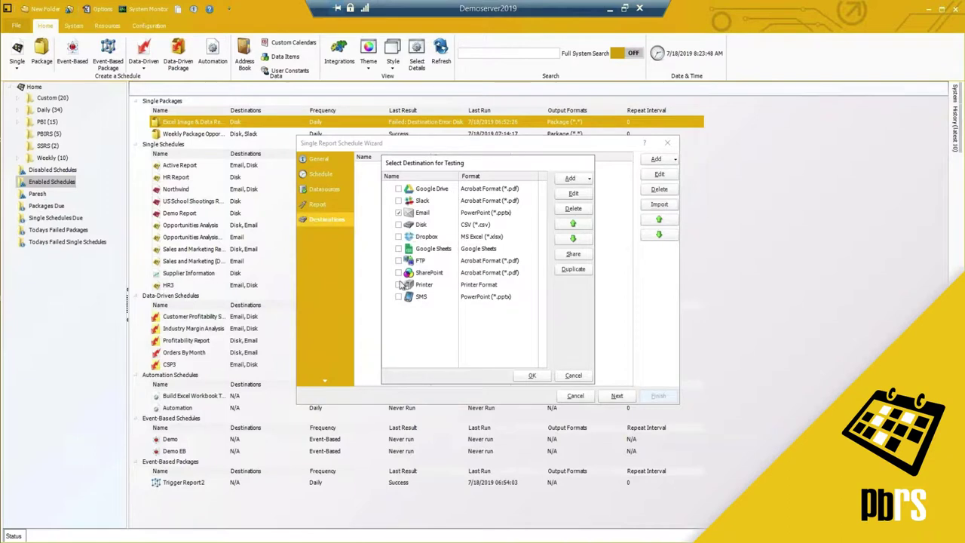
left_click(431, 260)
left_click(399, 261)
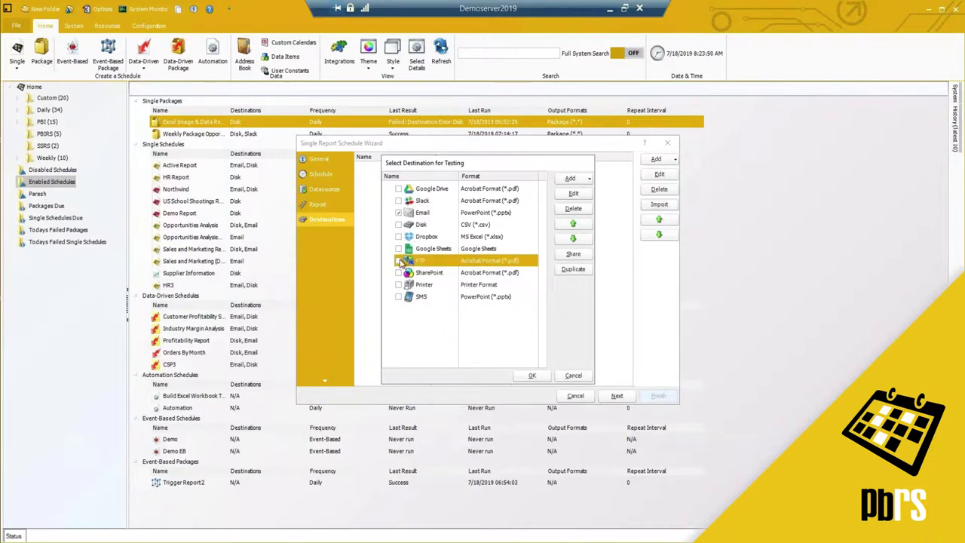
left_click(531, 374)
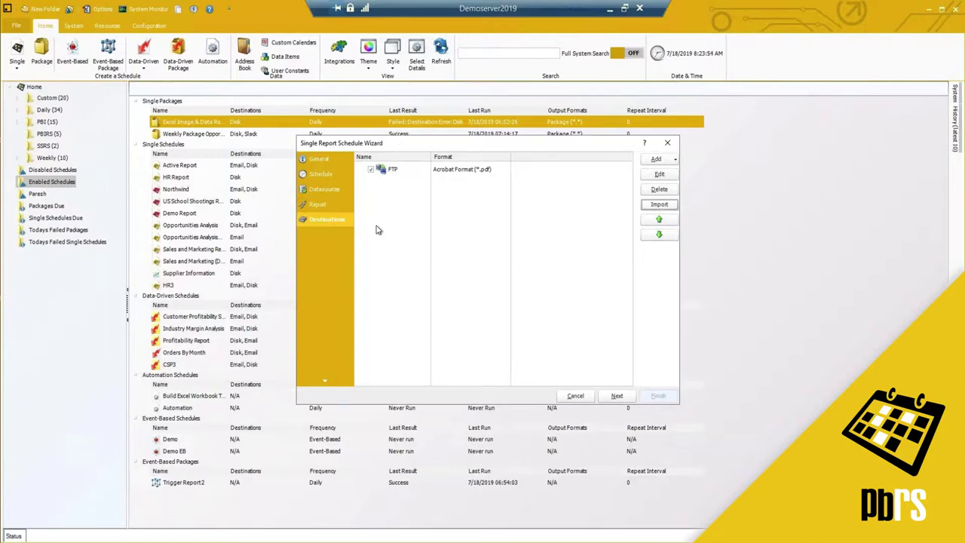
left_click(455, 170)
left_click(659, 174)
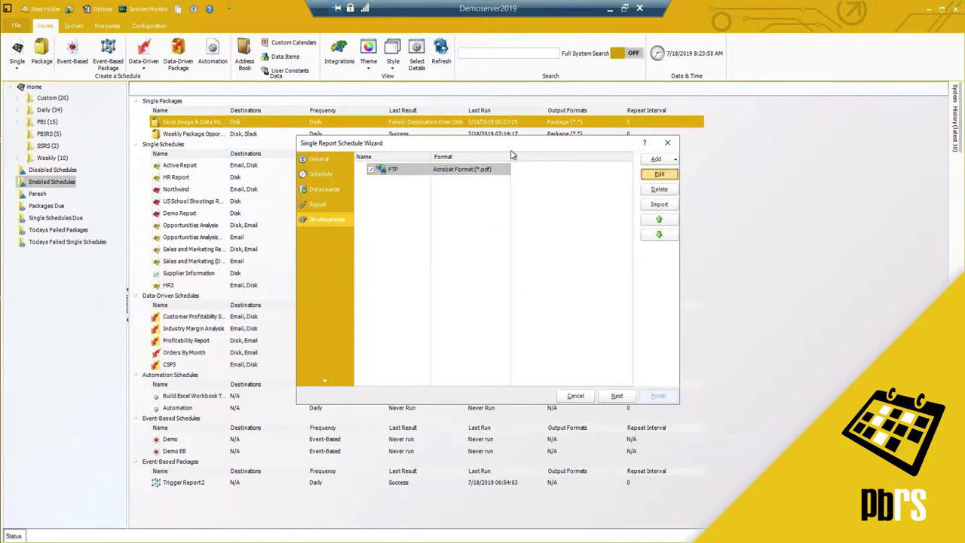
double_click(450, 172)
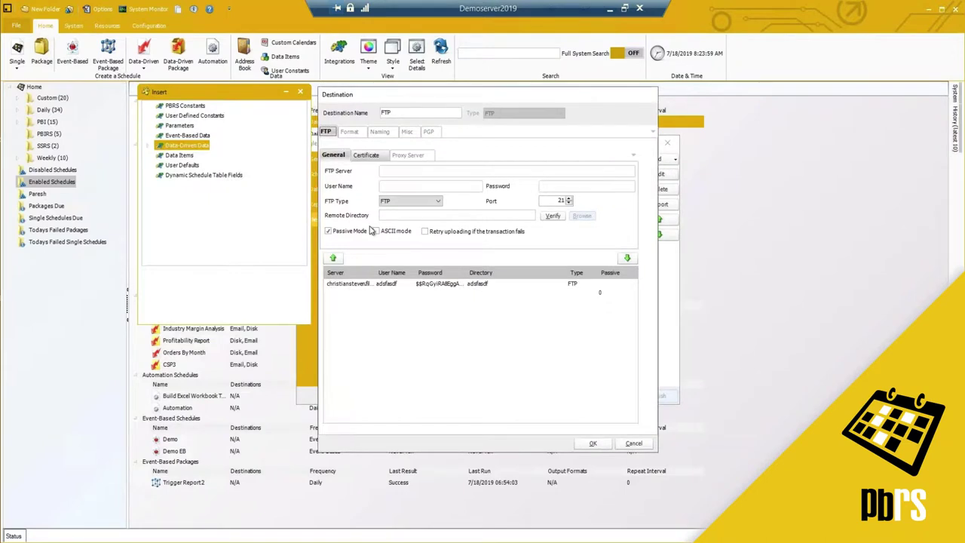
Select the saved FTP server entry and keep Acrobat Format (*.pdf) as the output
left_click(362, 287)
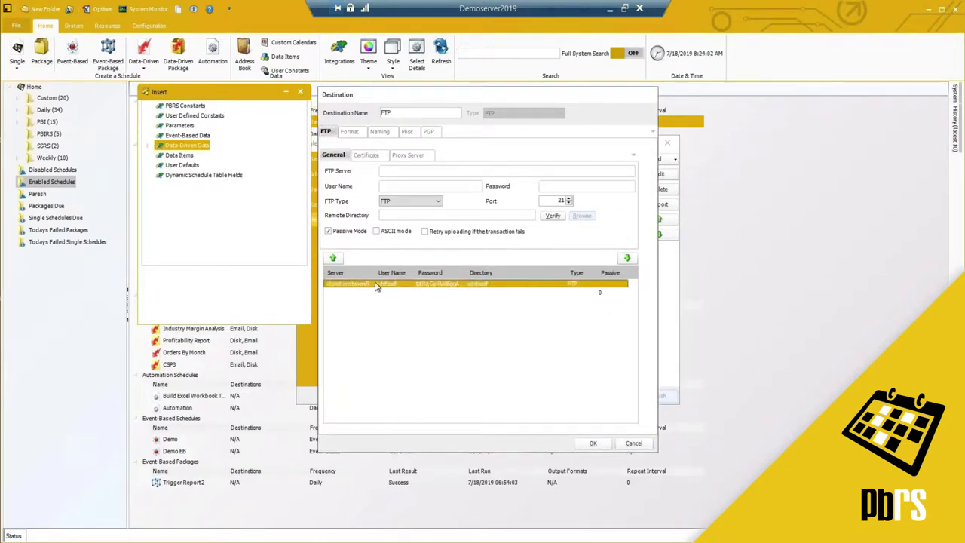
left_click_drag(373, 276, 396, 275)
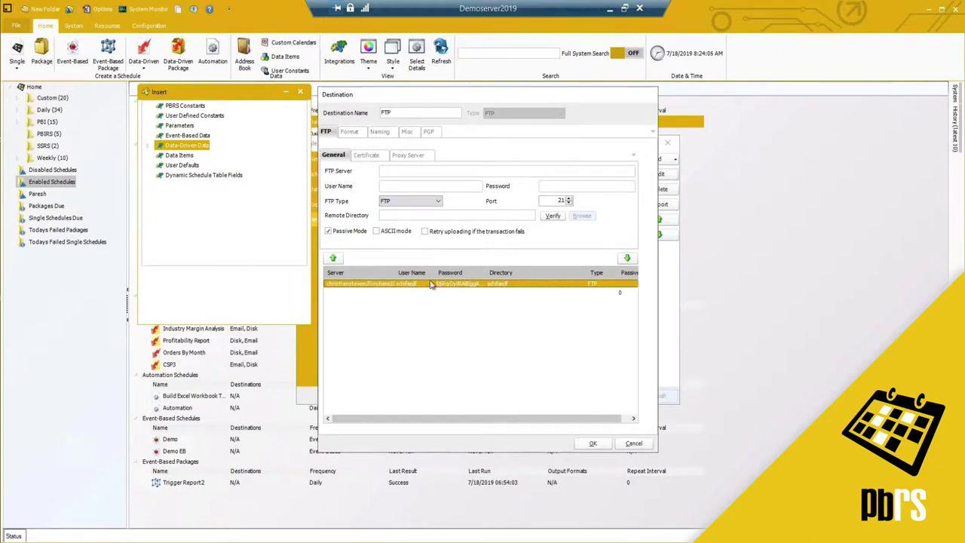
left_click_drag(482, 277, 500, 276)
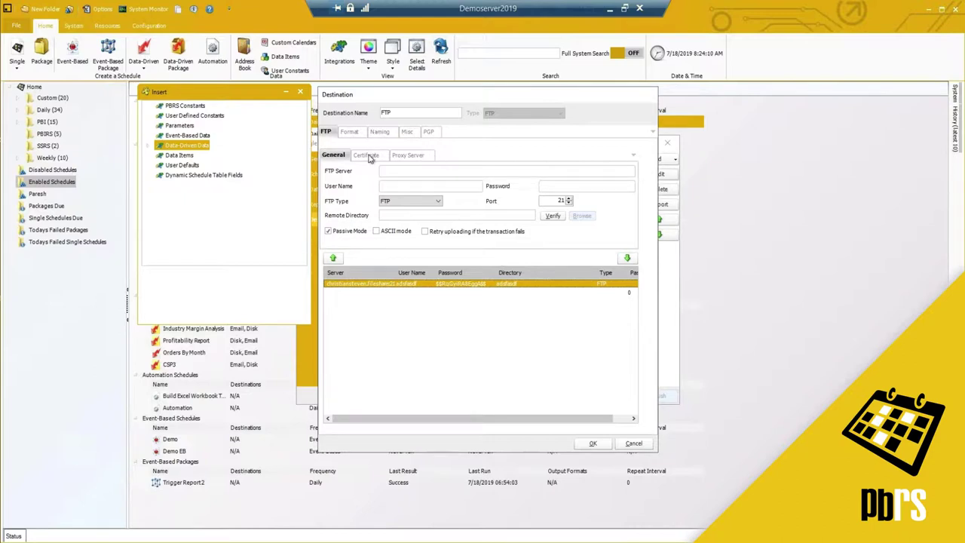
left_click(350, 134)
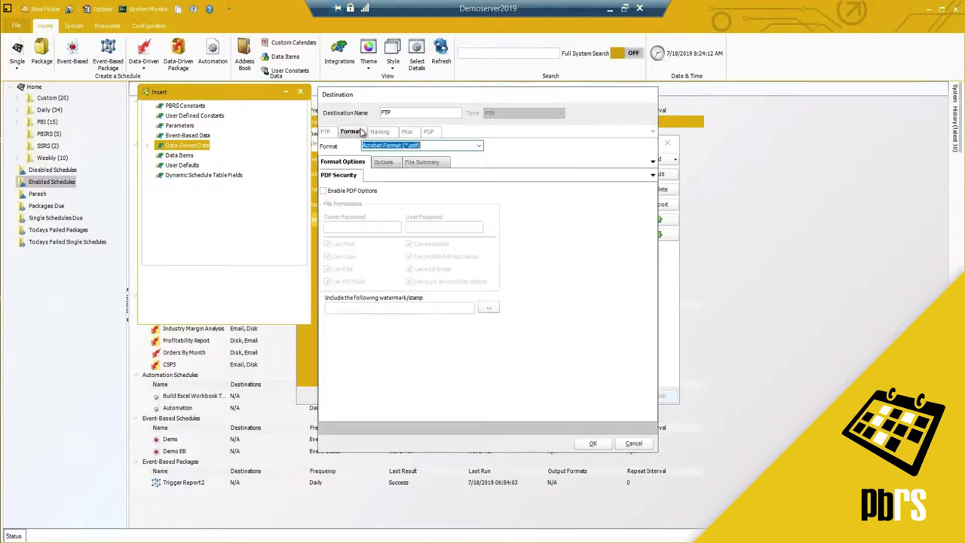
left_click(478, 145)
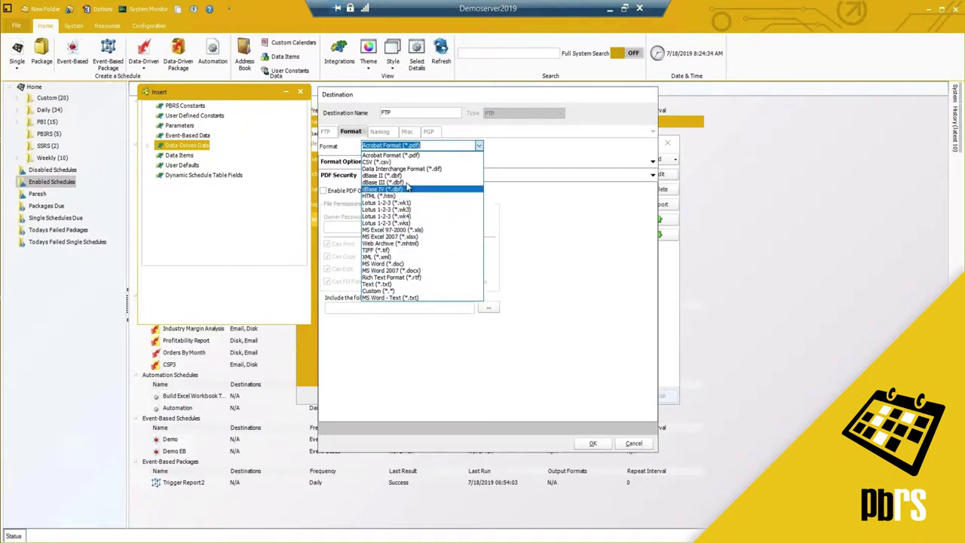
left_click(387, 134)
Review the Naming, Misc and PGP tabs, keeping OBYM.pdf naming, and close the dialog
left_click(382, 132)
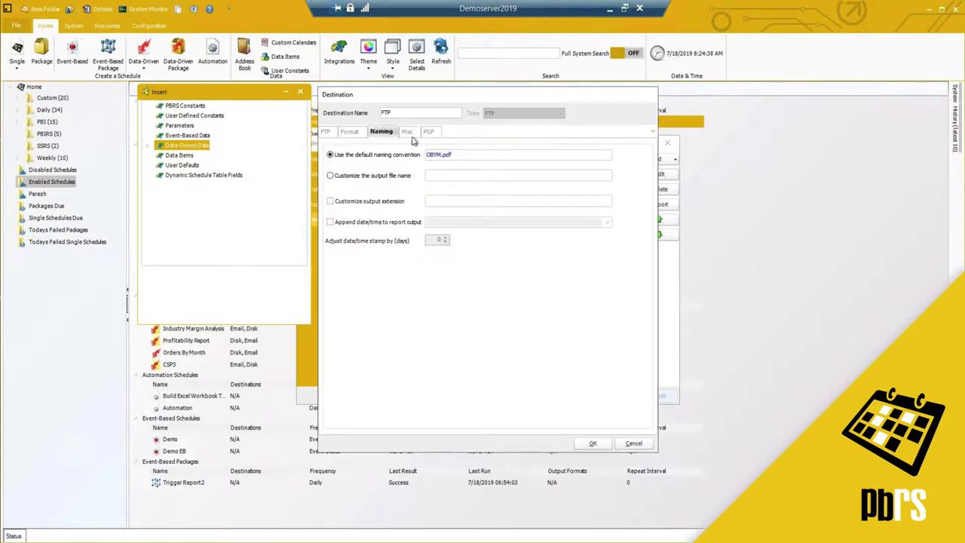
left_click(407, 133)
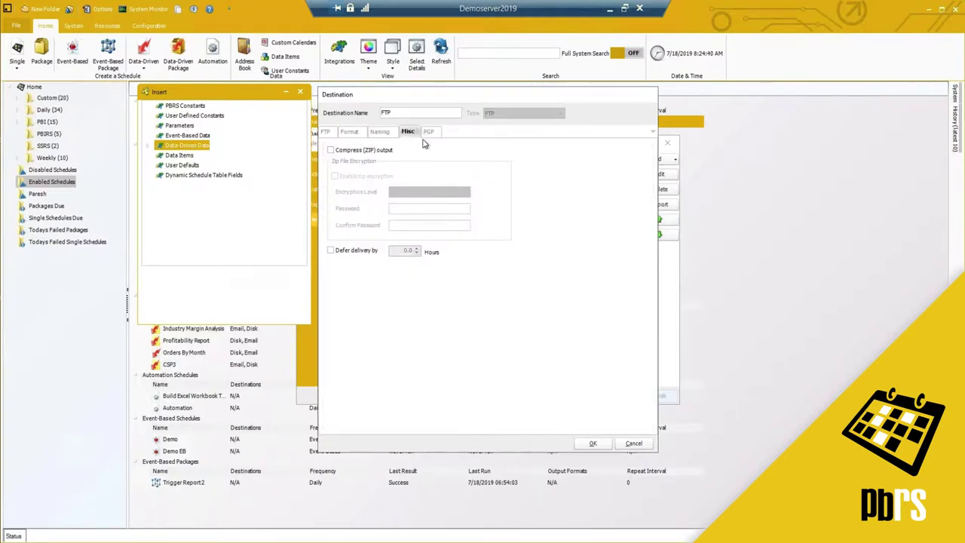
left_click(428, 133)
left_click(341, 133)
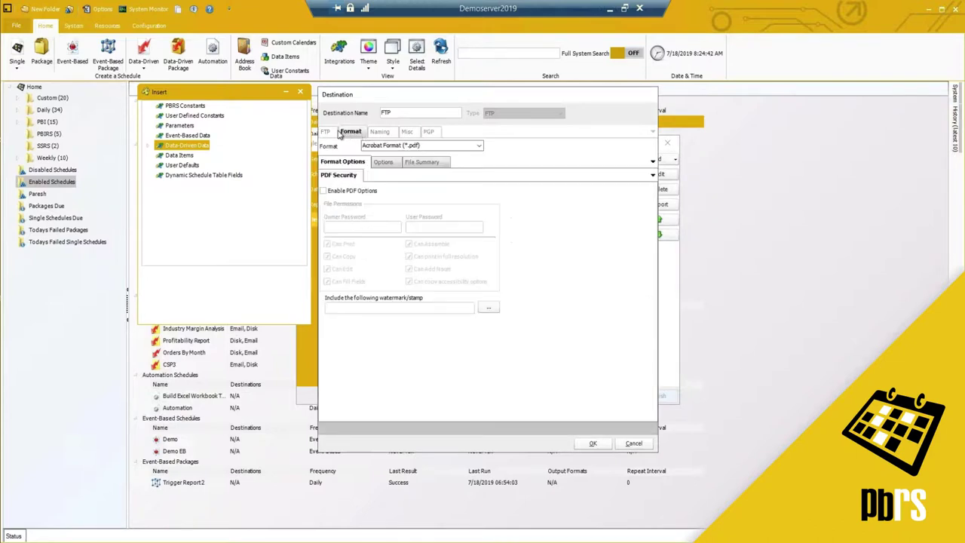
left_click(325, 132)
left_click(633, 443)
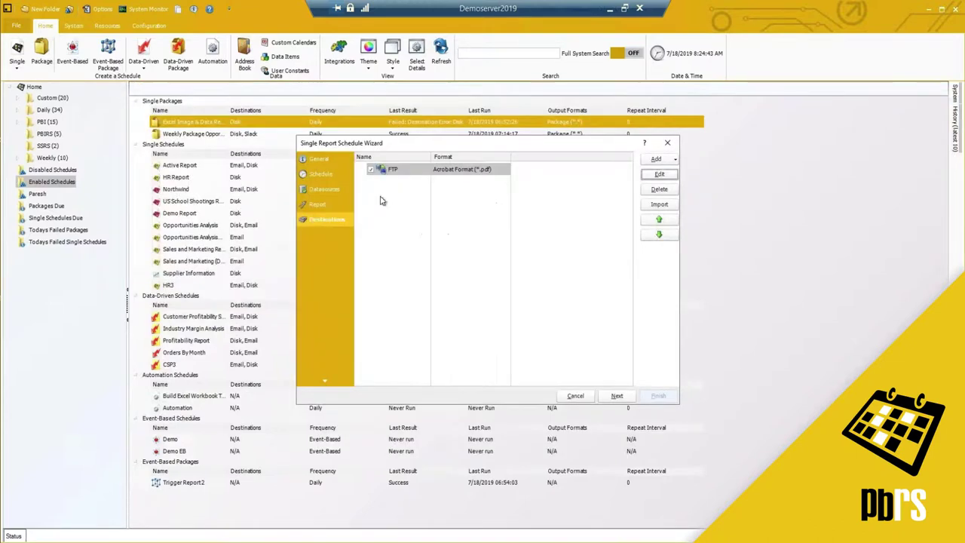
Try the blank-report and file-size checks, then clear them and advance to Custom Tasks
left_click(617, 396)
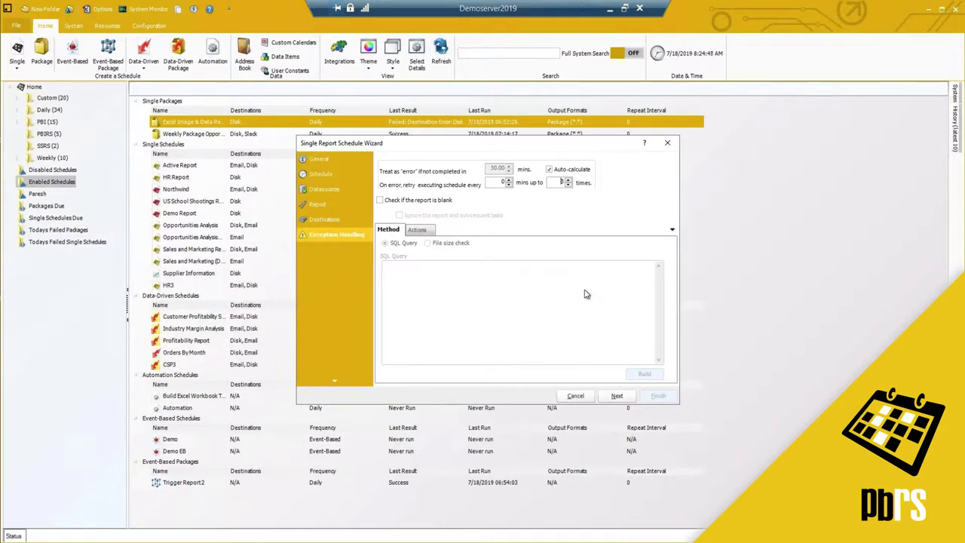
left_click_drag(435, 147, 433, 150)
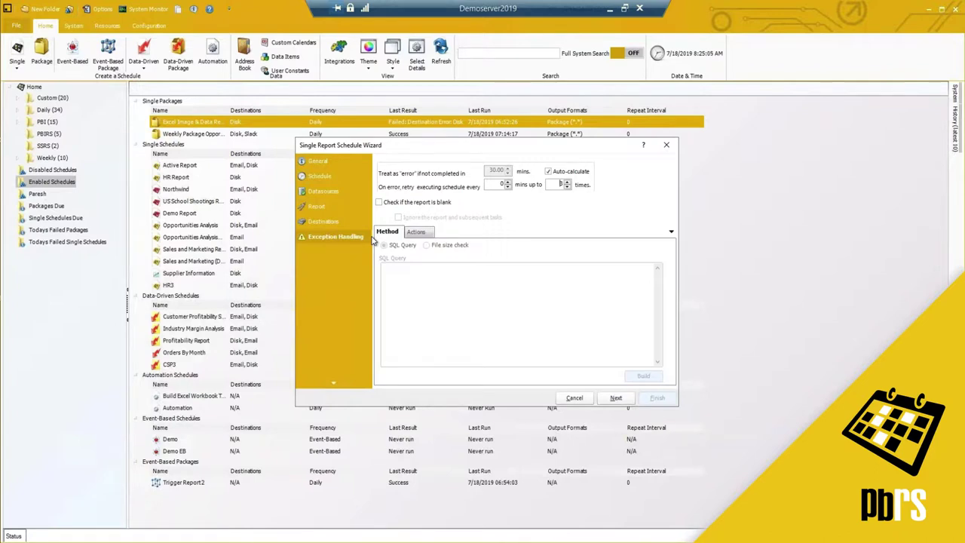
left_click(379, 202)
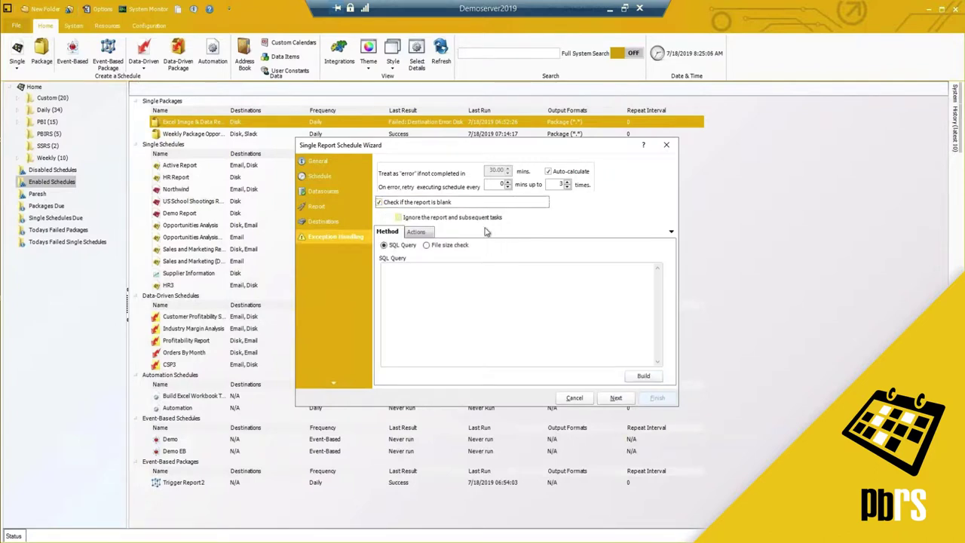
left_click(399, 218)
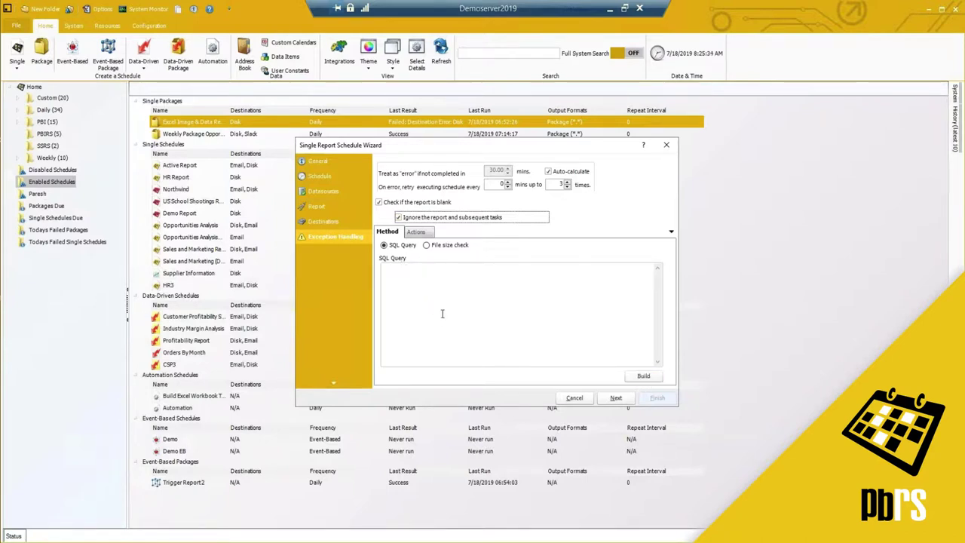
left_click(427, 246)
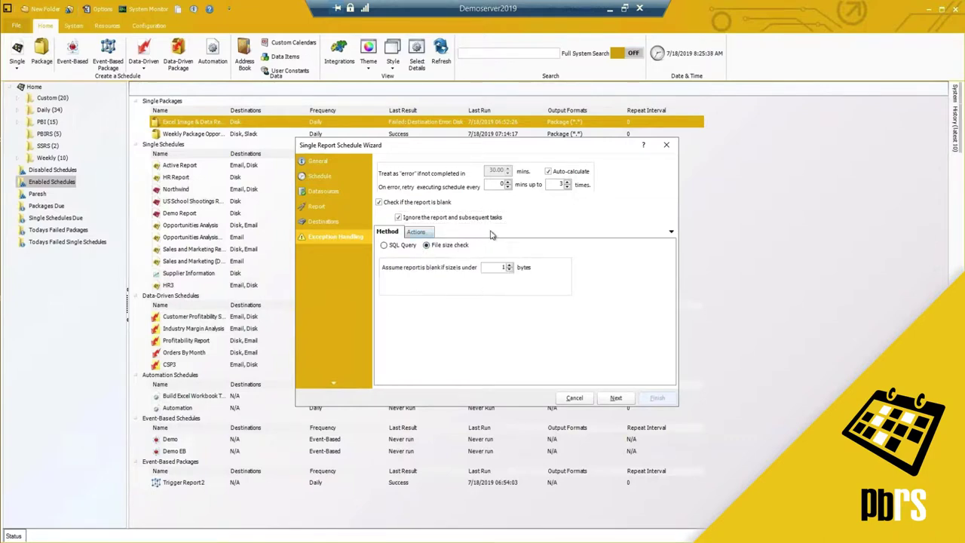
left_click_drag(484, 271, 532, 267)
left_click(399, 218)
left_click(379, 203)
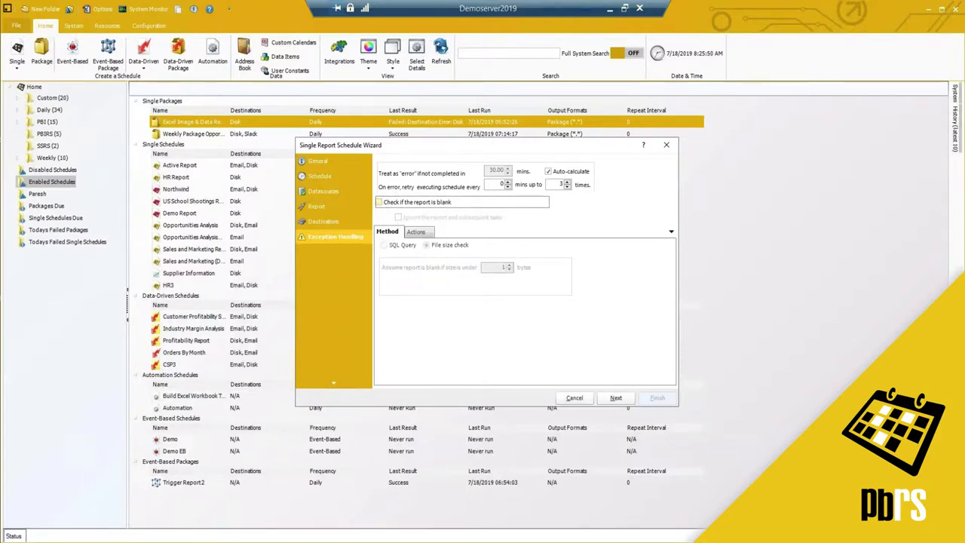
left_click(625, 400)
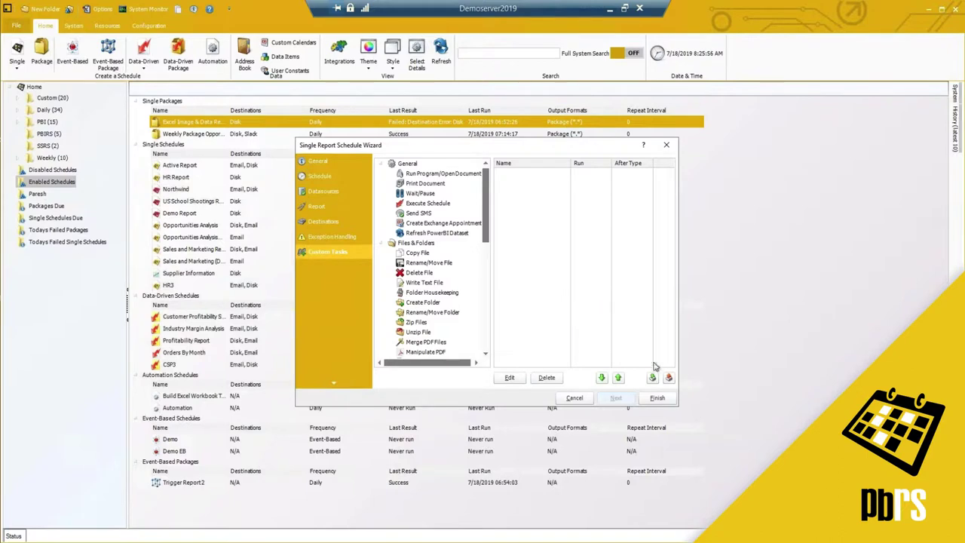
Finish the wizard to save the OBYM daily schedule with its FTP PDF destination
left_click(658, 398)
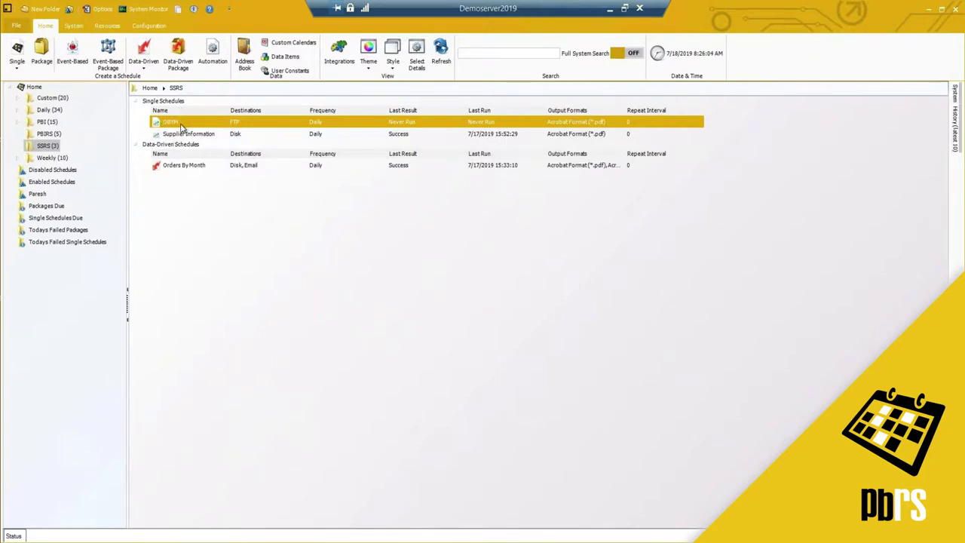
Create a packaged schedule named Package in the SSRS folder, keeping the default Daily schedule
left_click(41, 59)
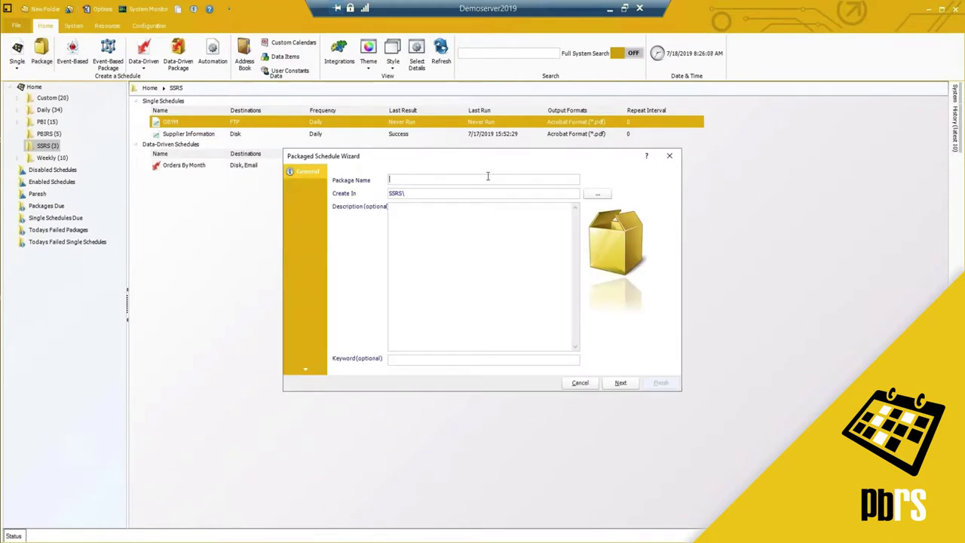
left_click(597, 195)
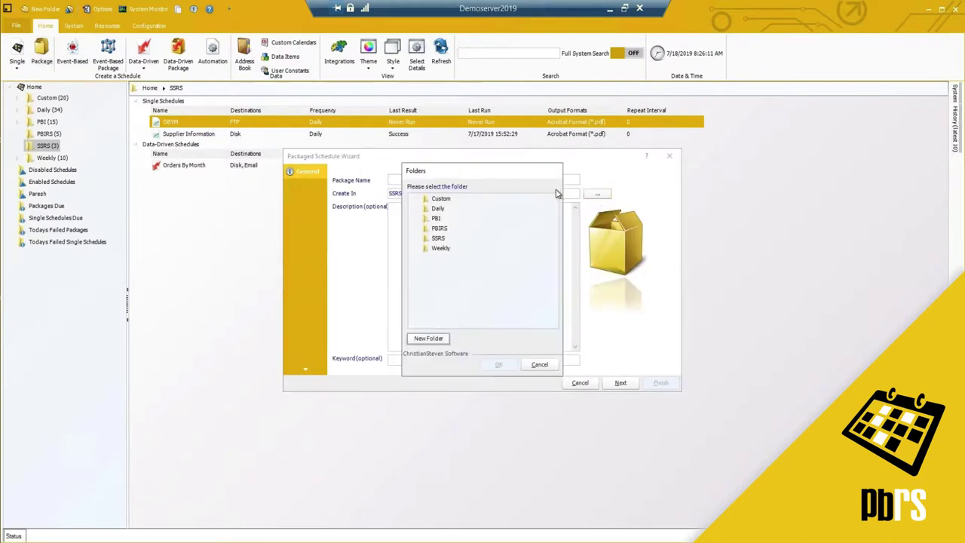
left_click(438, 239)
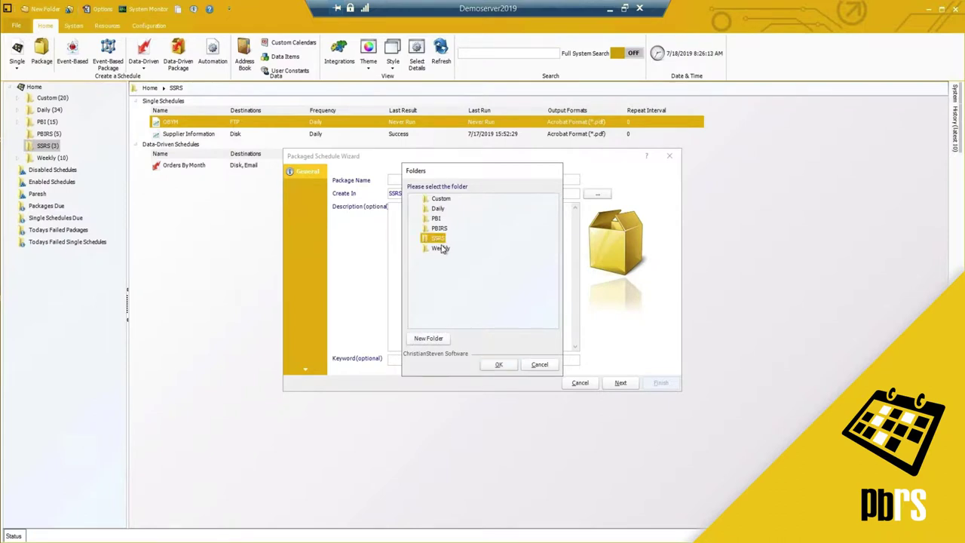
left_click(499, 364)
left_click(417, 176)
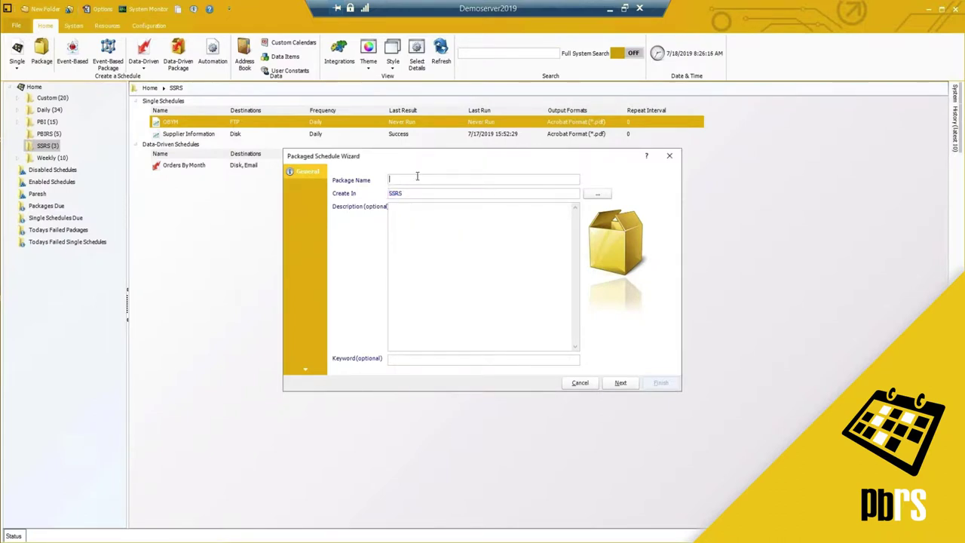
left_click(618, 384)
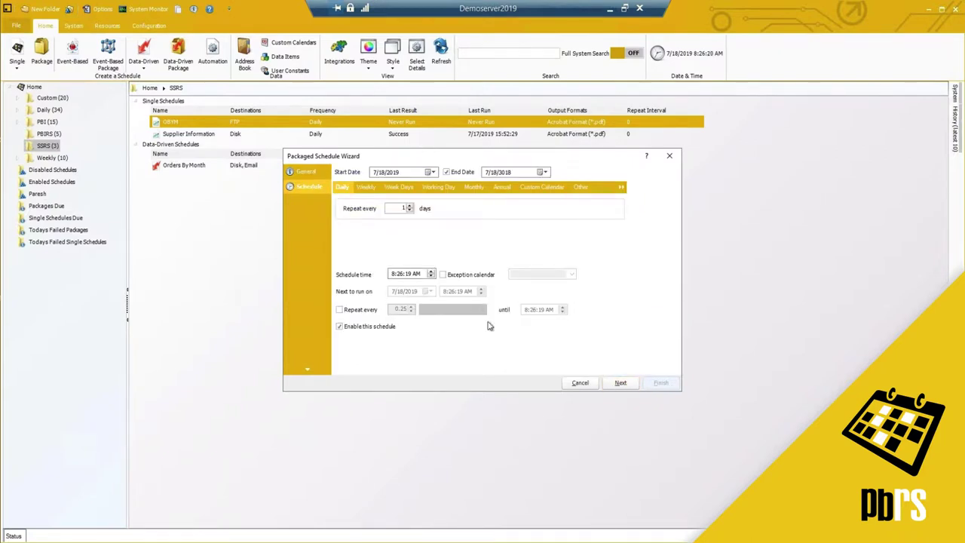
left_click(618, 384)
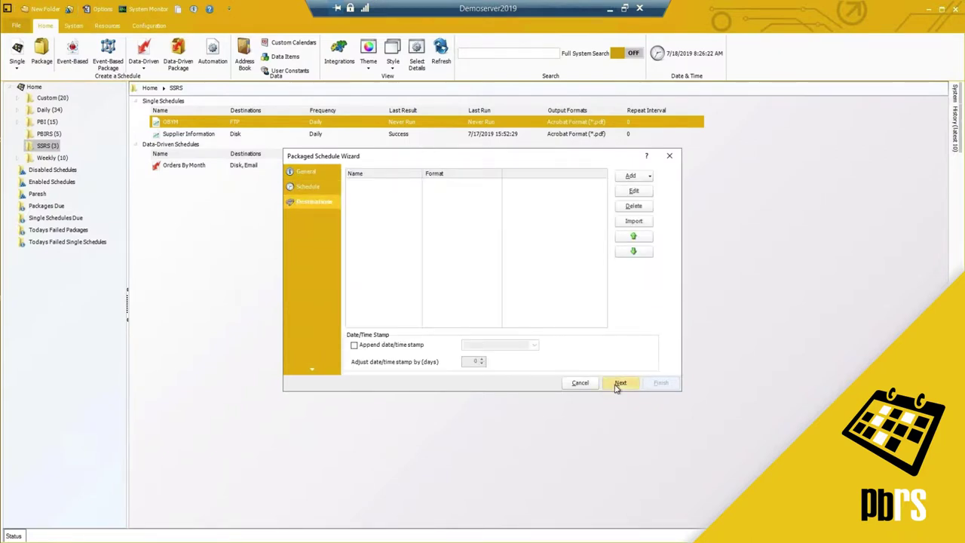
Add a Disk destination to the package with its path set to Desktop\Demo Reports\PBRS
left_click(650, 176)
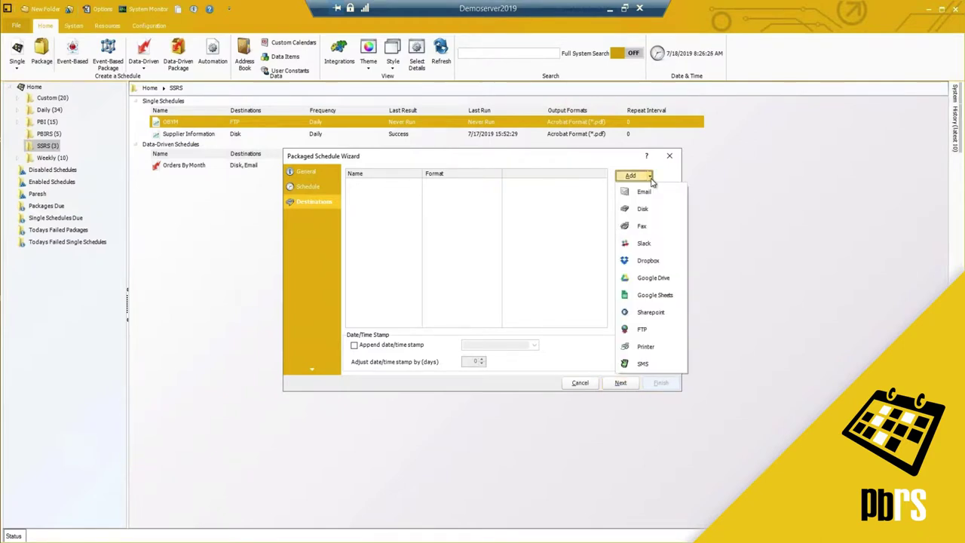
left_click(641, 208)
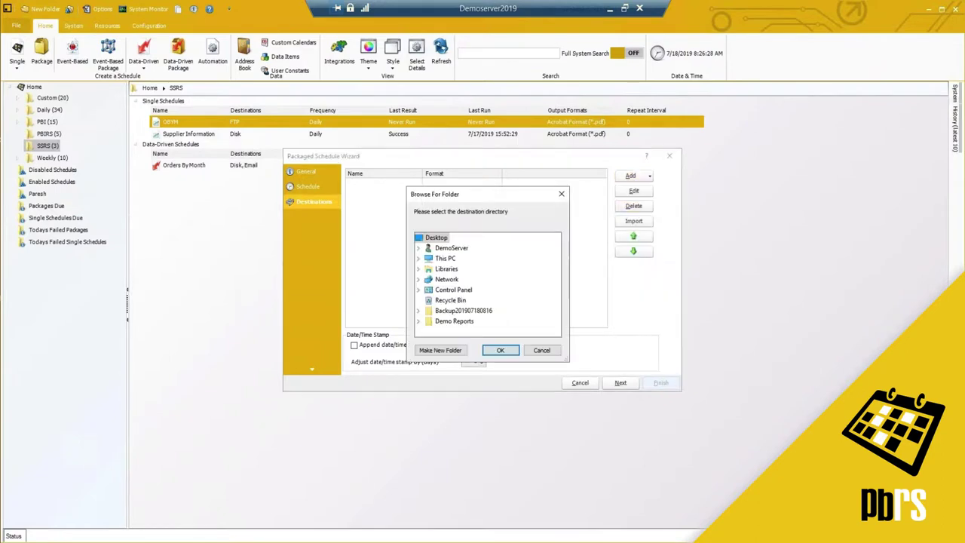
double_click(458, 322)
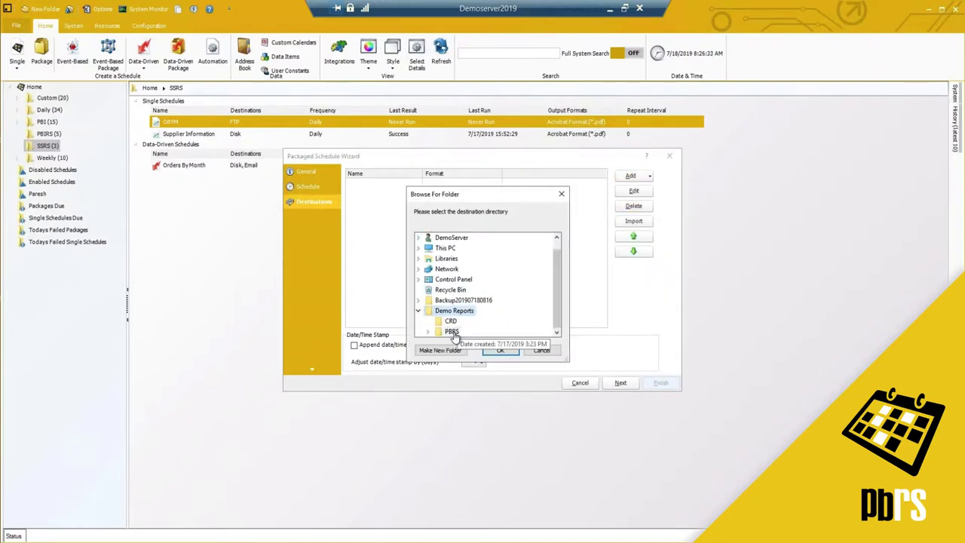
double_click(452, 333)
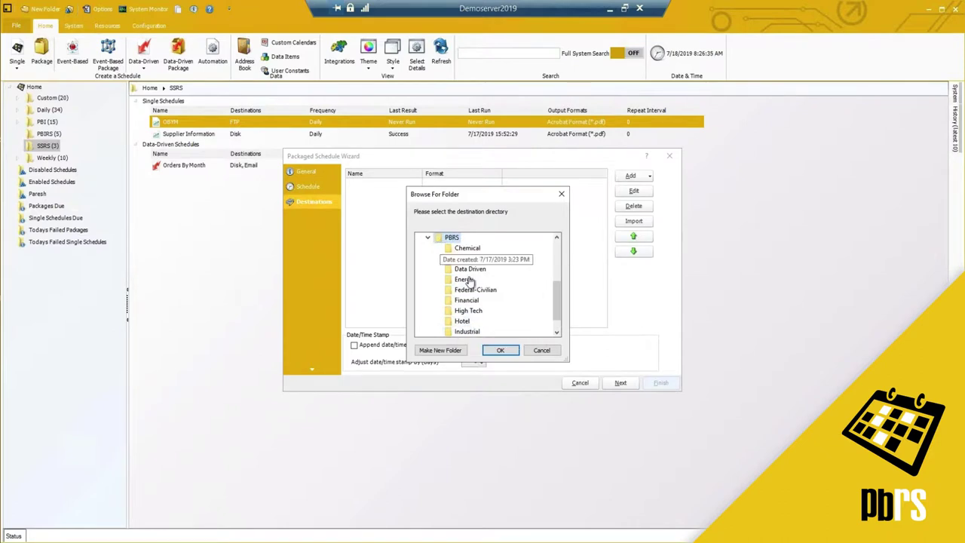
left_click(501, 351)
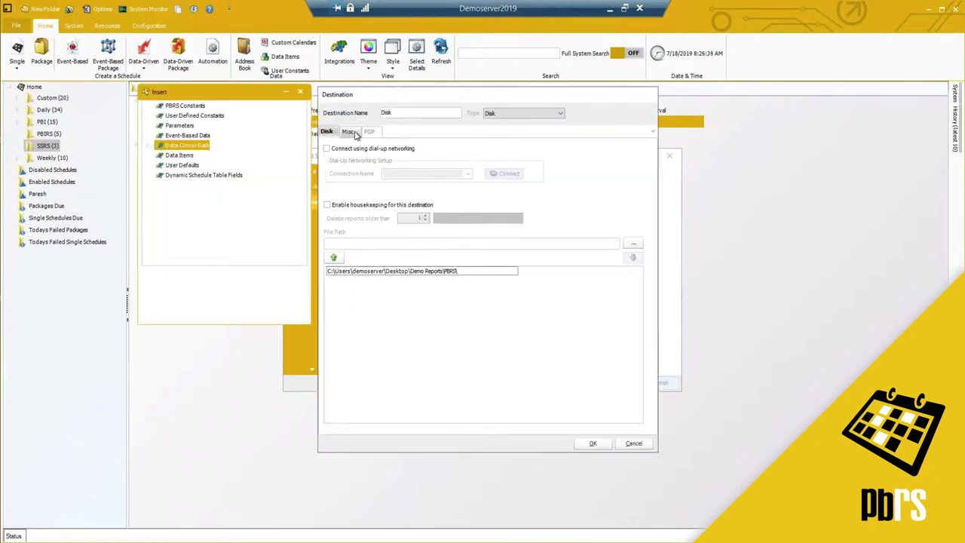
left_click(349, 132)
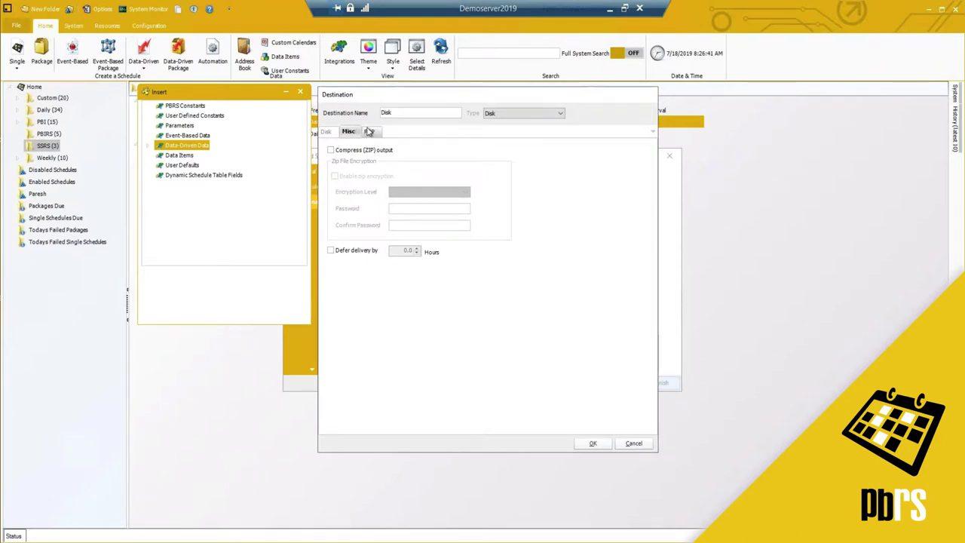